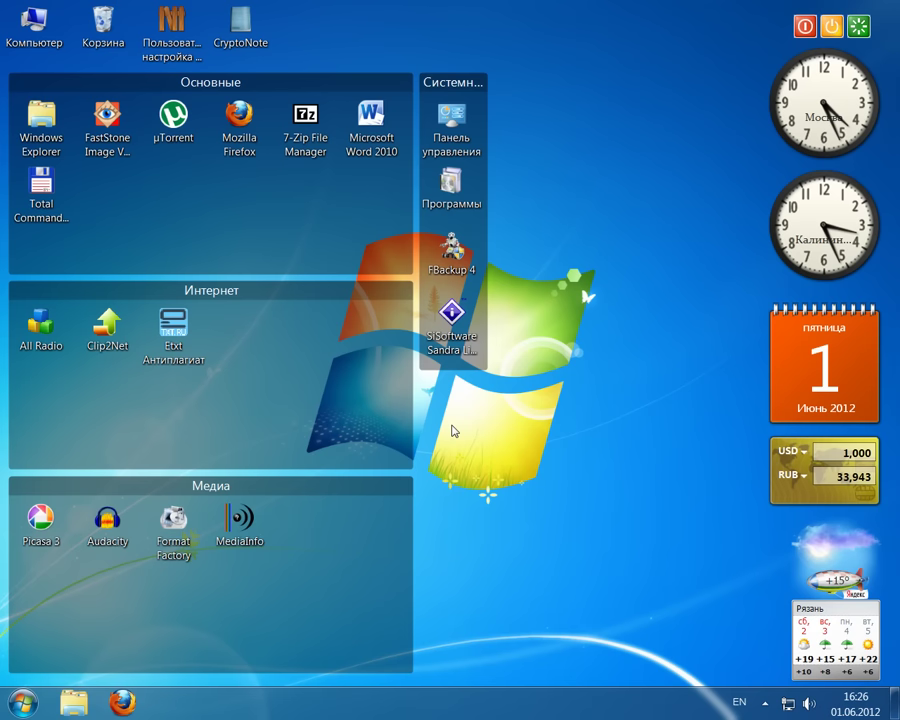
Open the file explorer and view the contents of the removable drive FLESKA (K:)
left_click(73, 703)
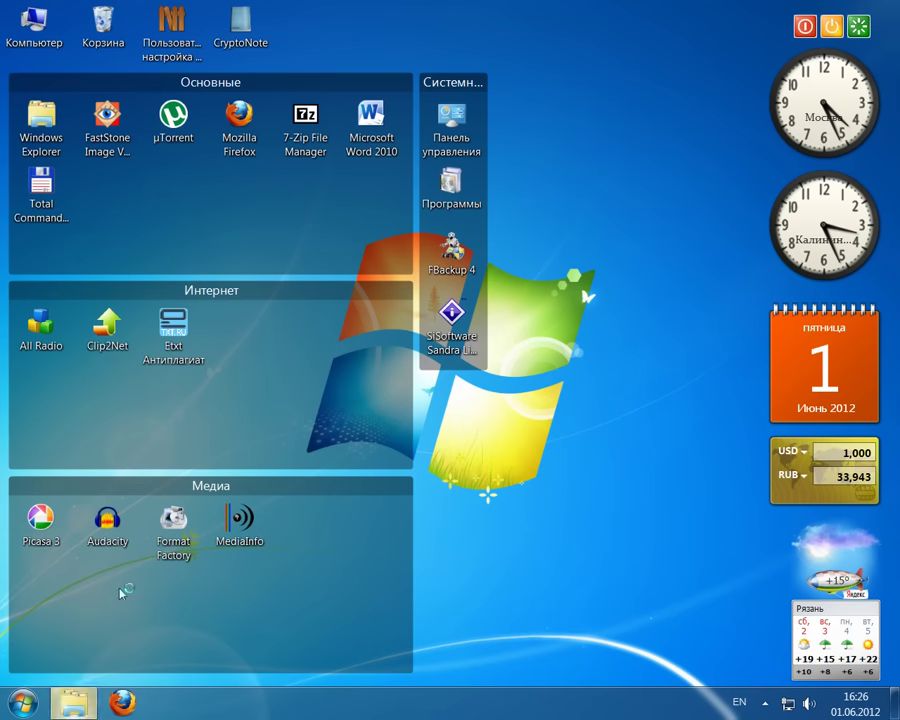
scroll(197, 410, "down", 1)
left_click_drag(197, 410, 200, 480)
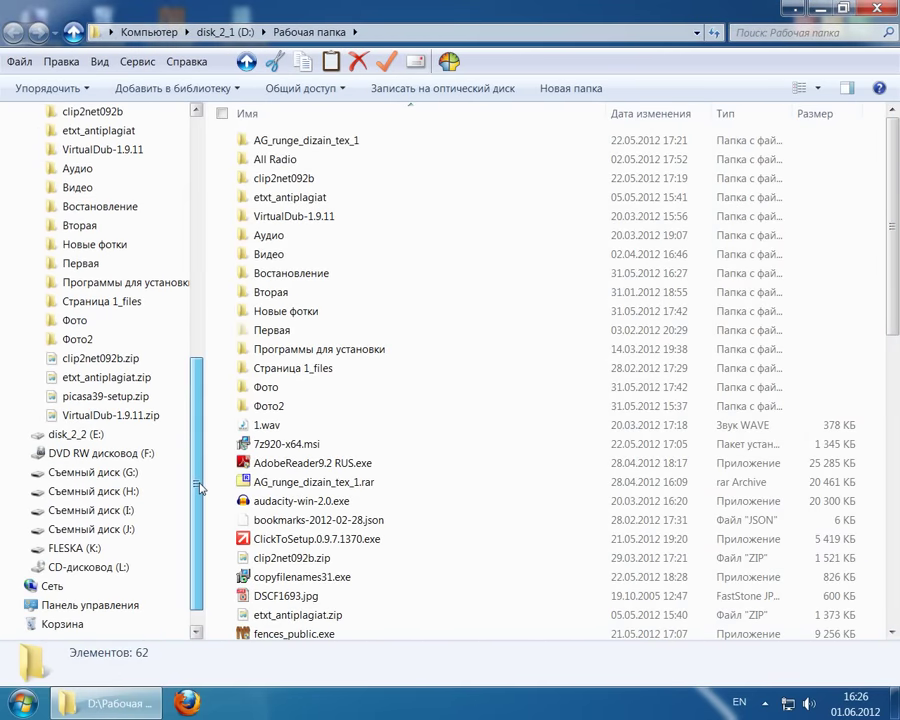
left_click(76, 548)
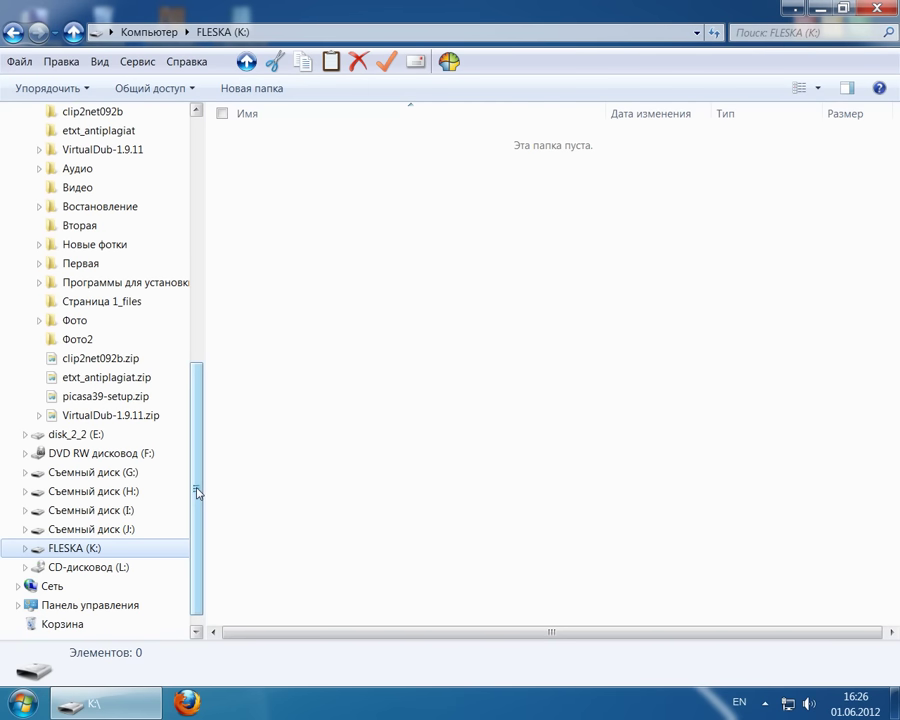
Copy the folders Фото and Фото2 from Рабочая папка on drive D: to the clipboard
left_click_drag(197, 491, 197, 452)
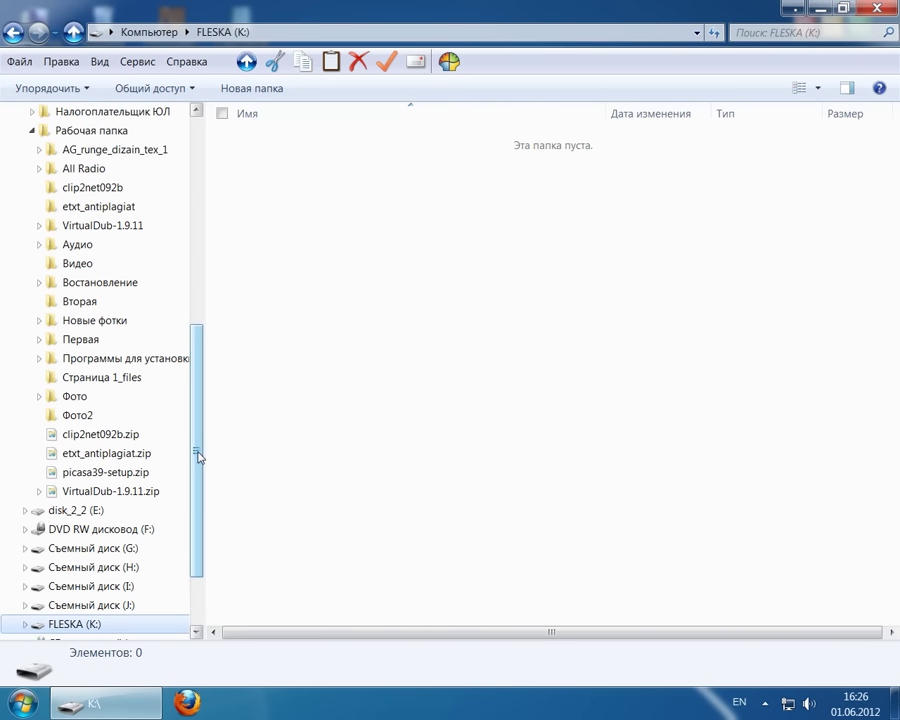
left_click(116, 130)
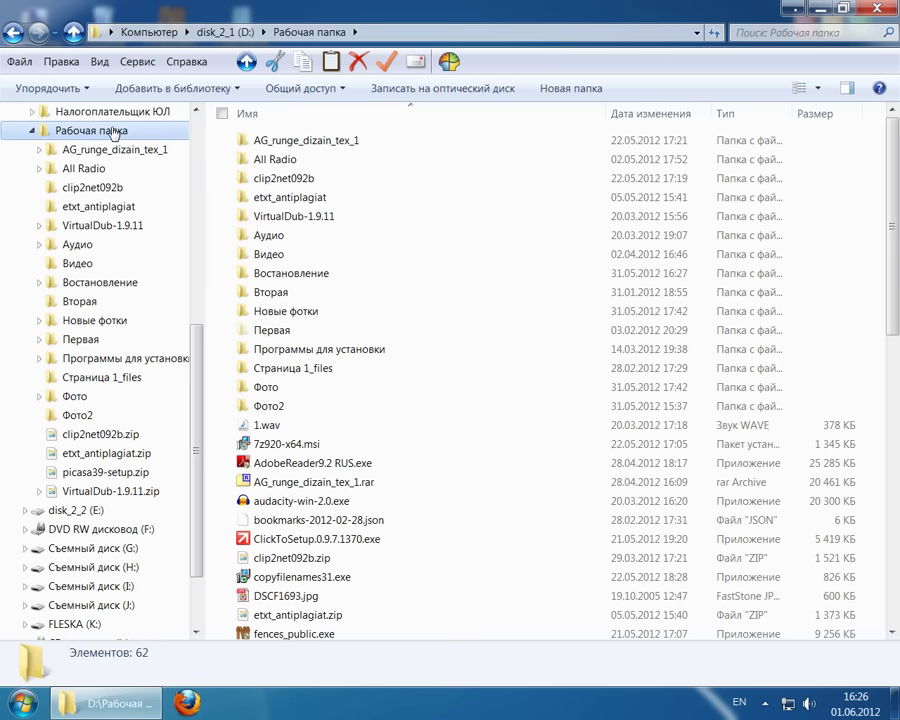
left_click(228, 387)
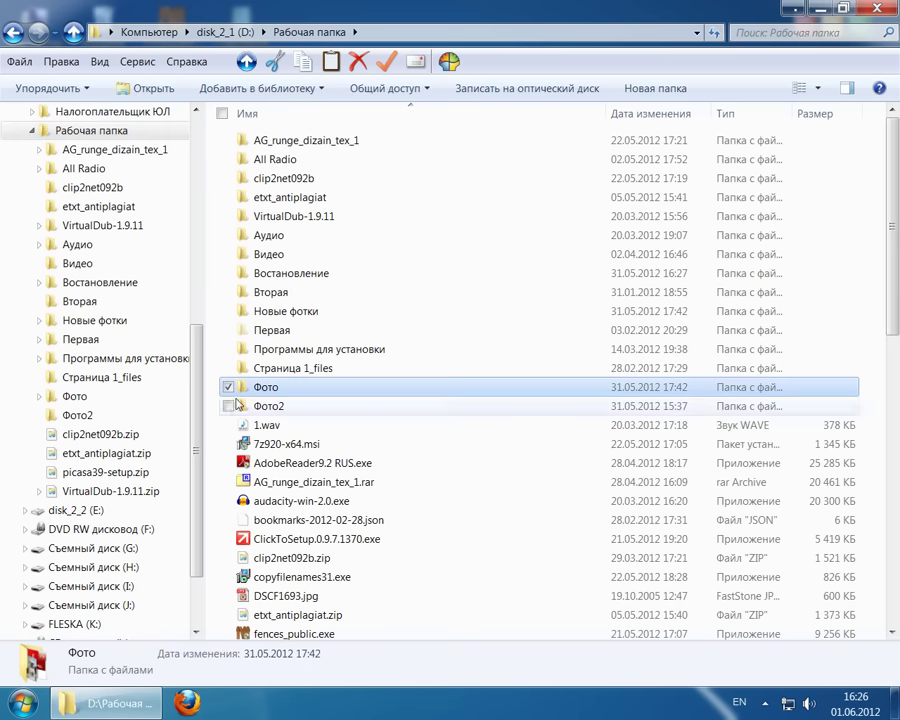
left_click(229, 406)
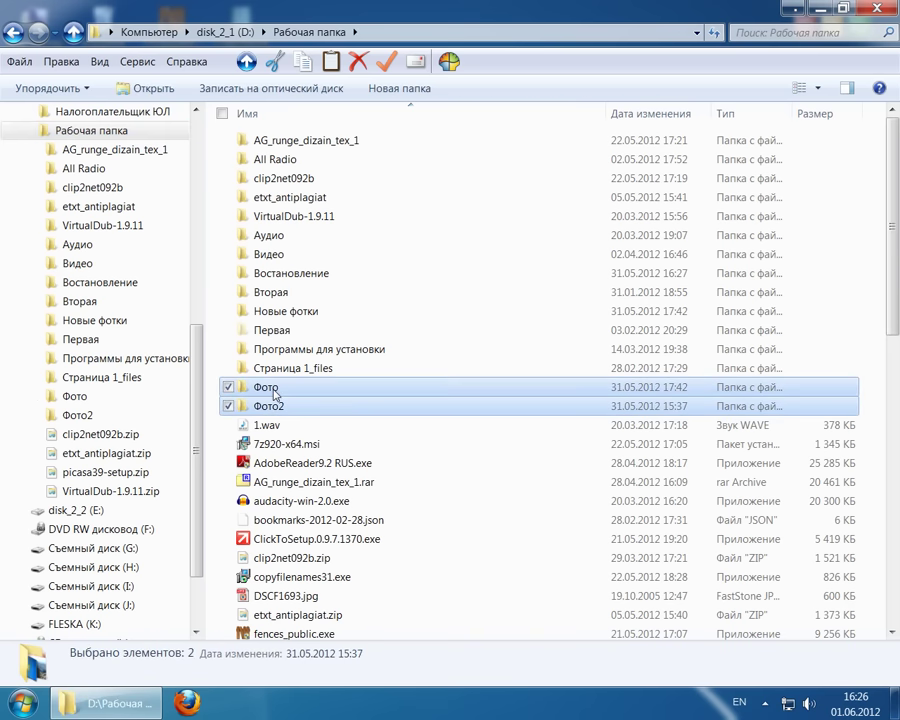
right_click(275, 393)
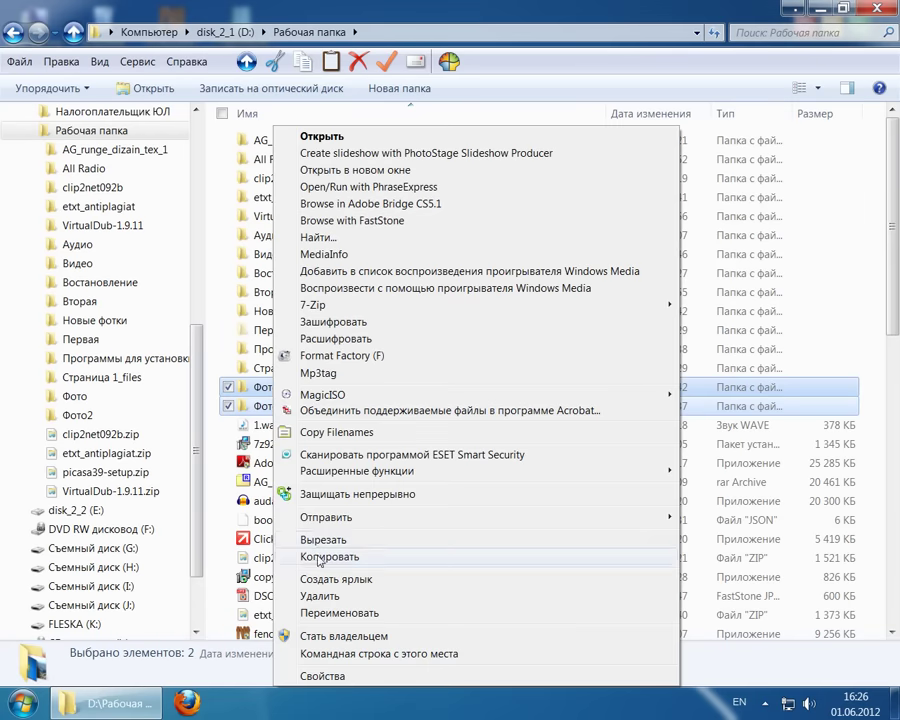
left_click(314, 555)
Paste the copied folders into the root of the FLESKA (K:) drive
scroll(150, 500, "down", 1)
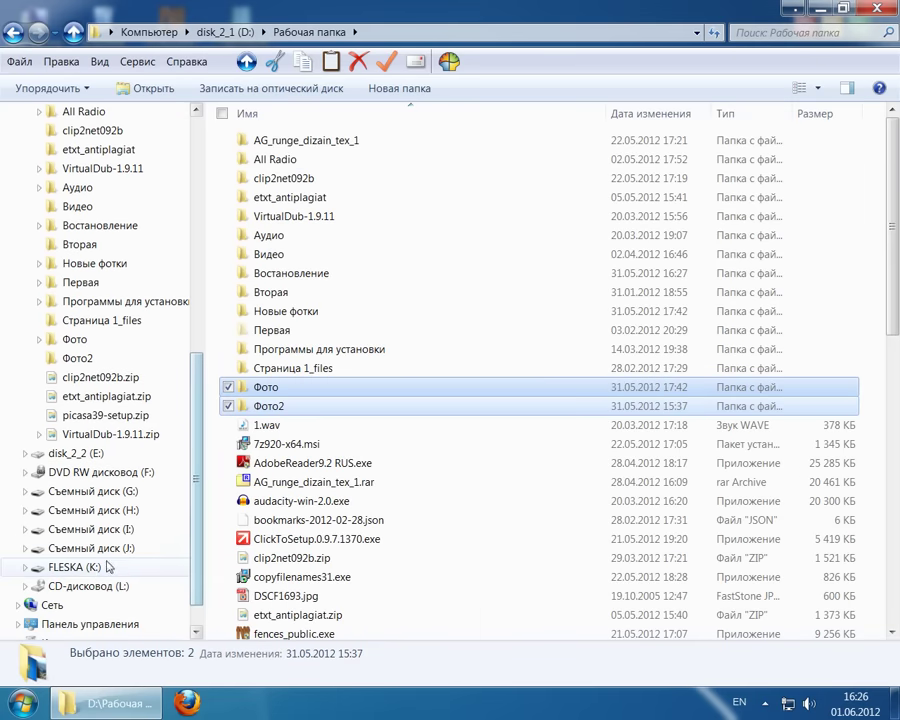
left_click(74, 567)
right_click(325, 227)
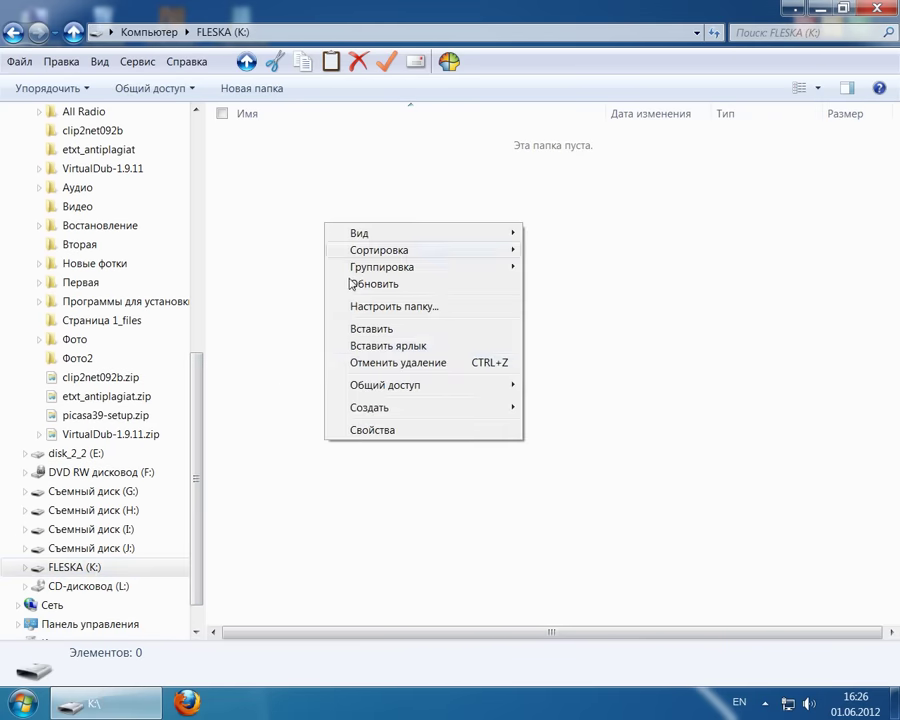
left_click(384, 333)
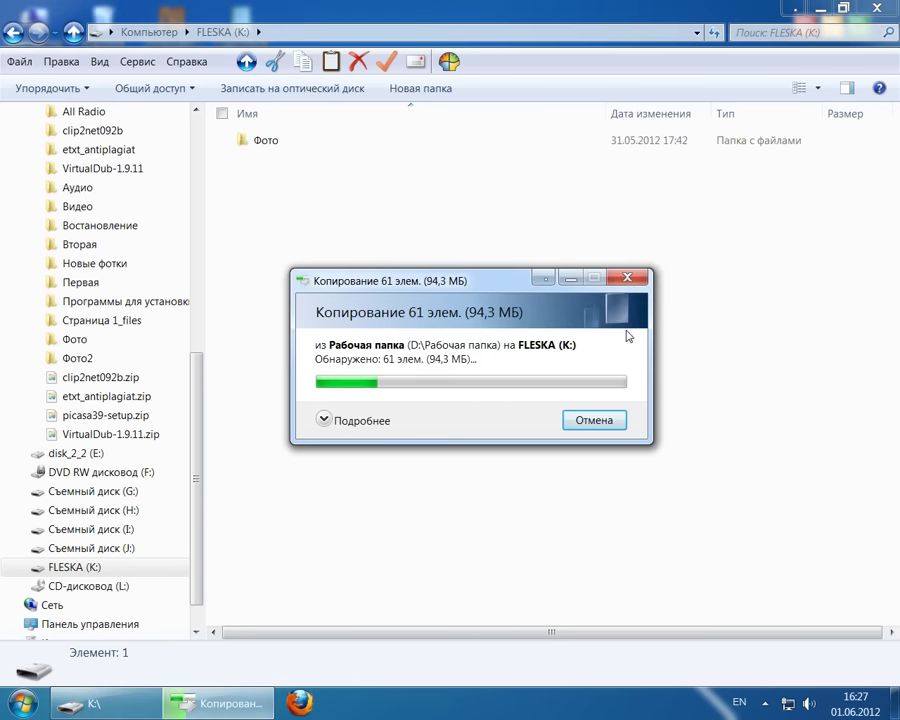
left_click(364, 312)
Open the Фото folder on drive K: and show its files as large icons (Крупные значки)
left_click(278, 146)
double_click(278, 146)
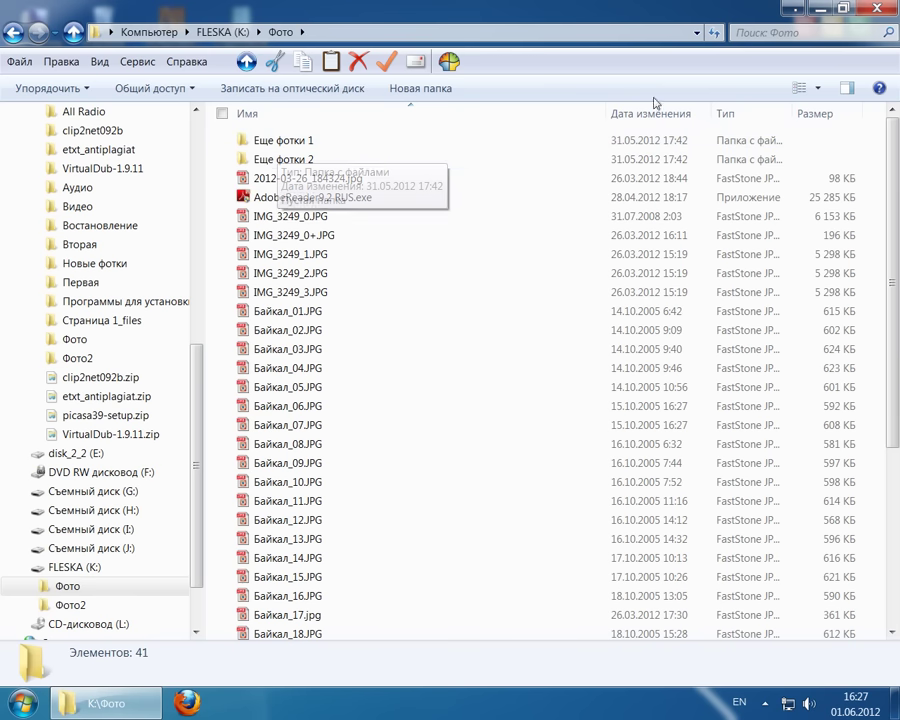
left_click(800, 96)
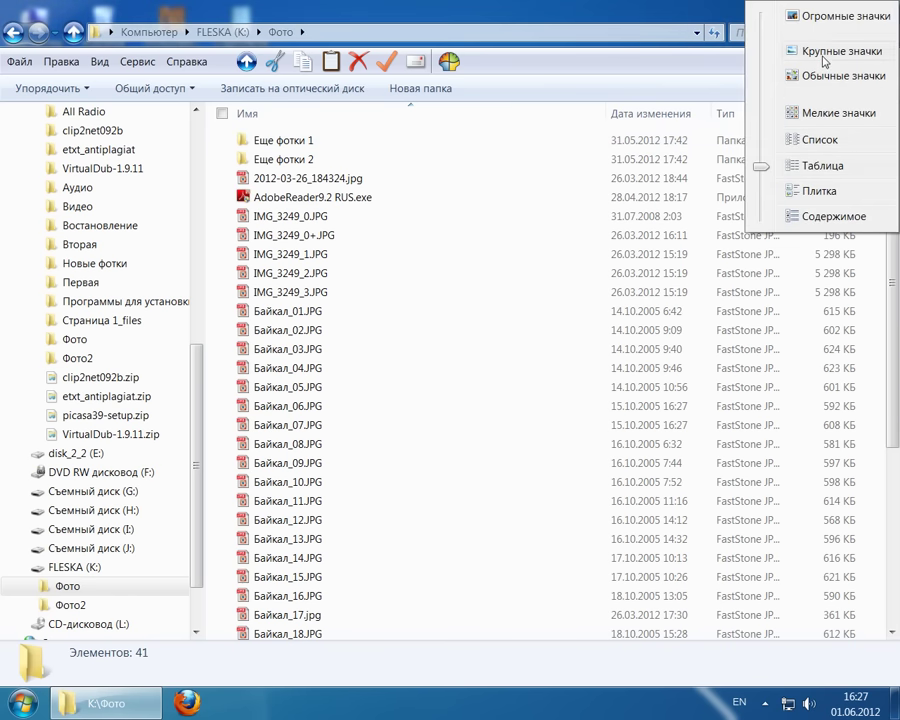
left_click(768, 58)
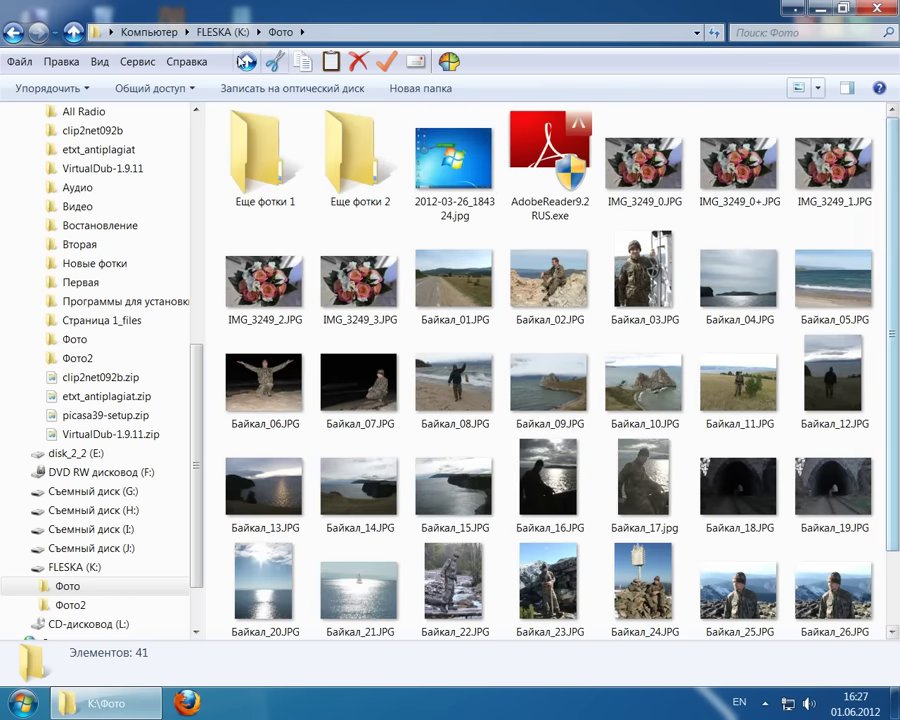
Go to the Фото2 folder on drive K: and show its files as large icons (Крупные значки)
left_click(245, 62)
key("Down")
key("Return")
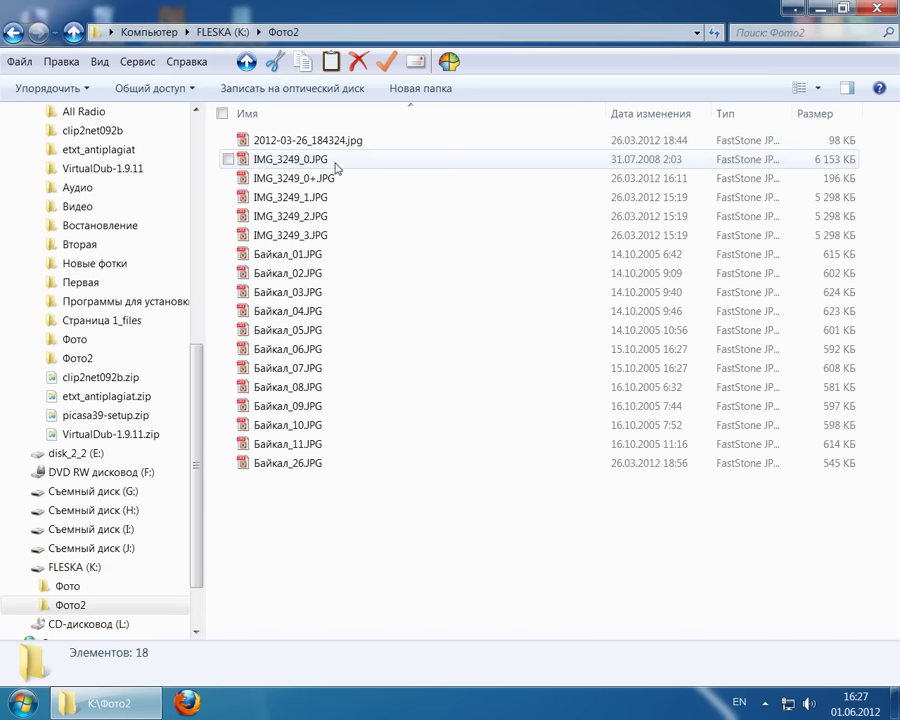
left_click(817, 88)
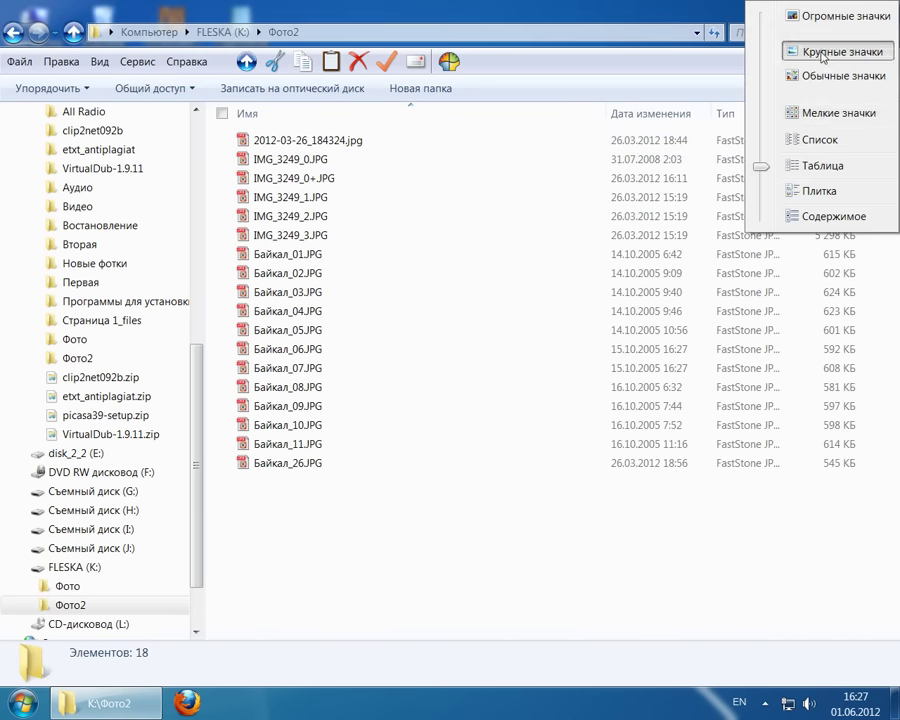
left_click(822, 54)
Look through the Фото folder on drive K: again and return to the drive's root
left_click(245, 62)
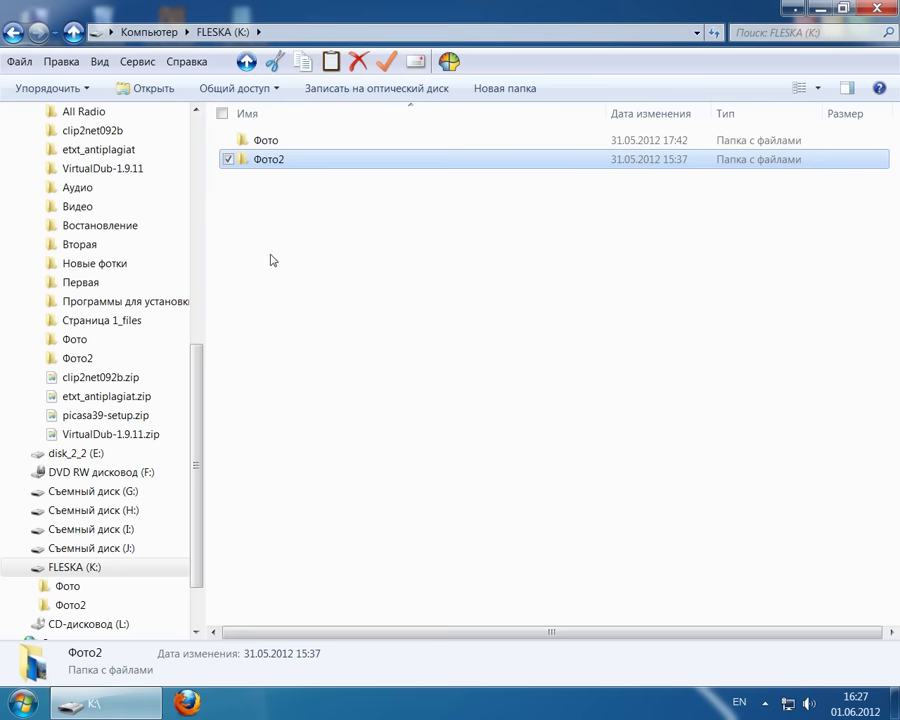
double_click(268, 141)
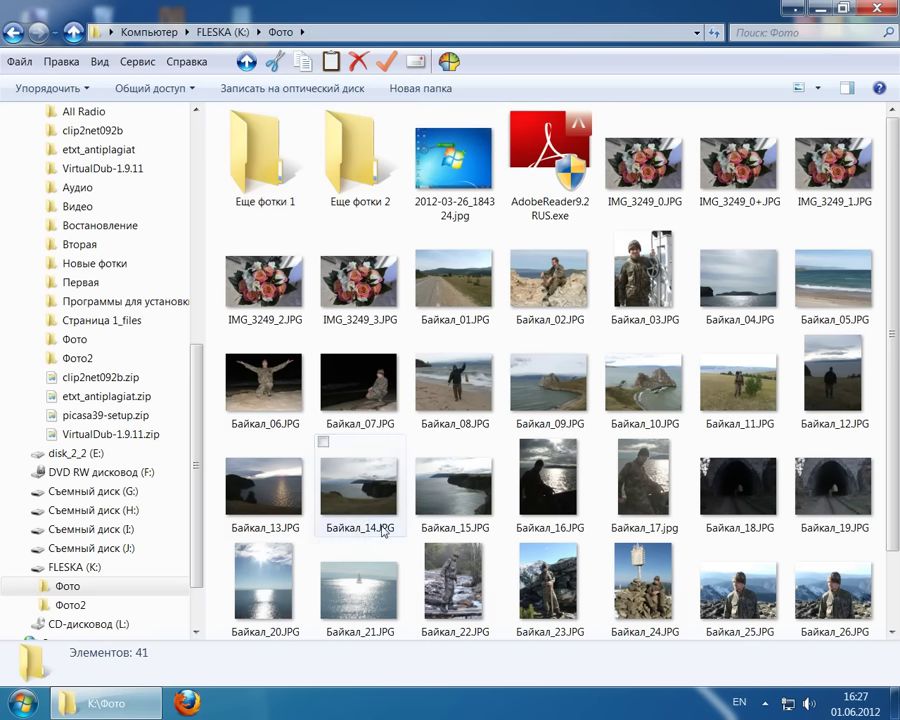
left_click(222, 32)
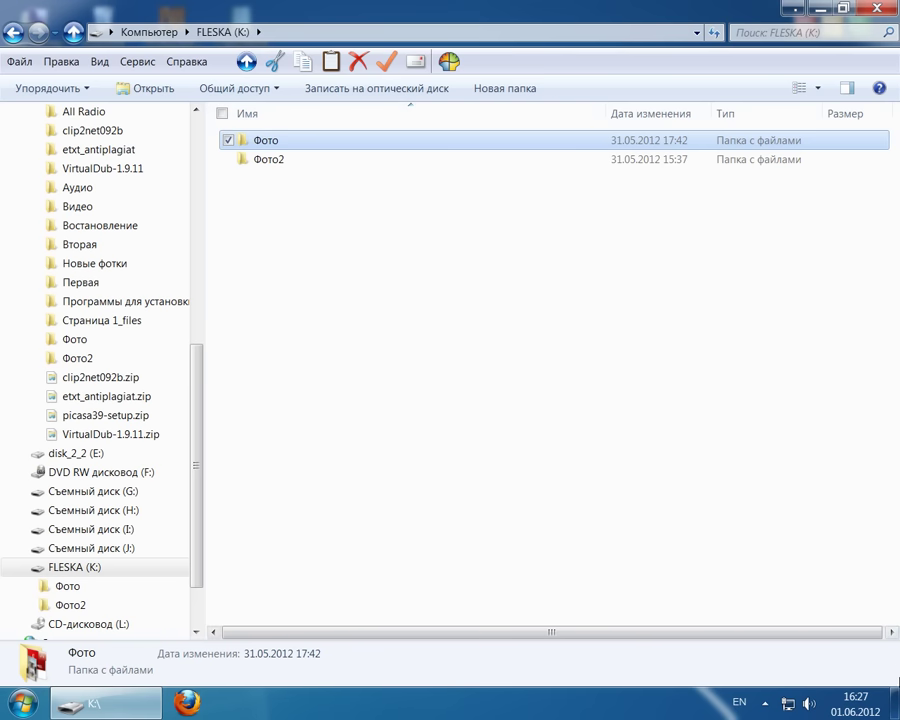
Show the desktop and open BitLocker Drive Encryption (Шифрование диска BitLocker) from the Control Panel items
left_click(895, 705)
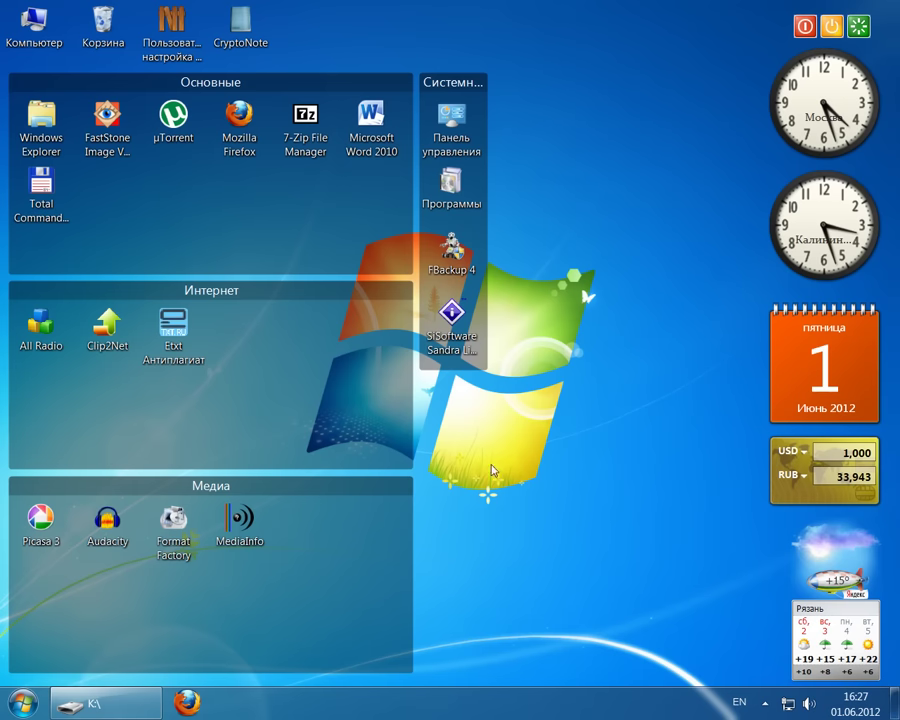
key("super")
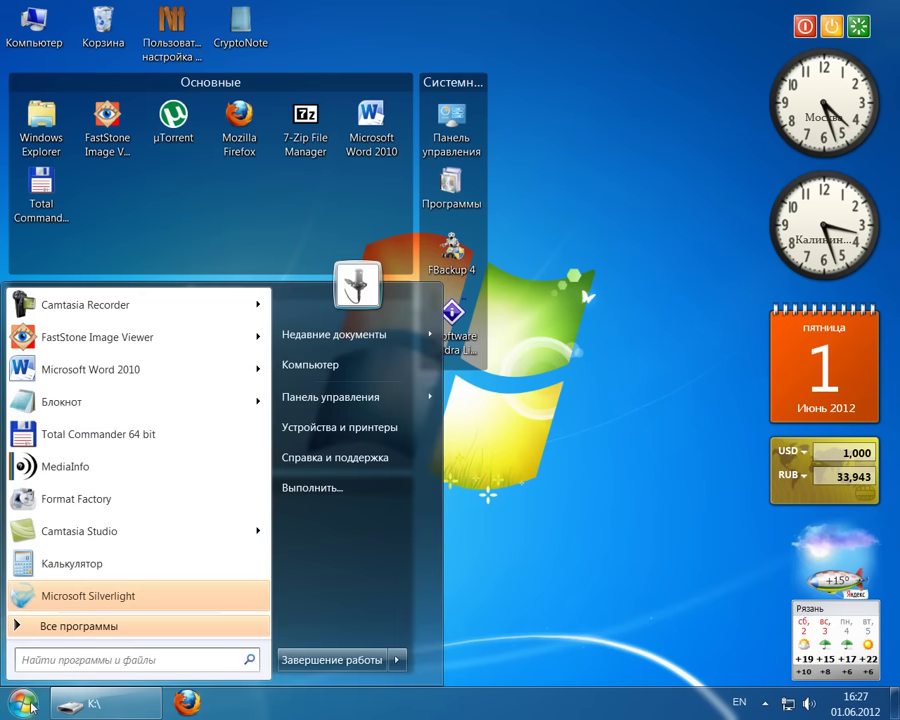
mouse_move(342, 400)
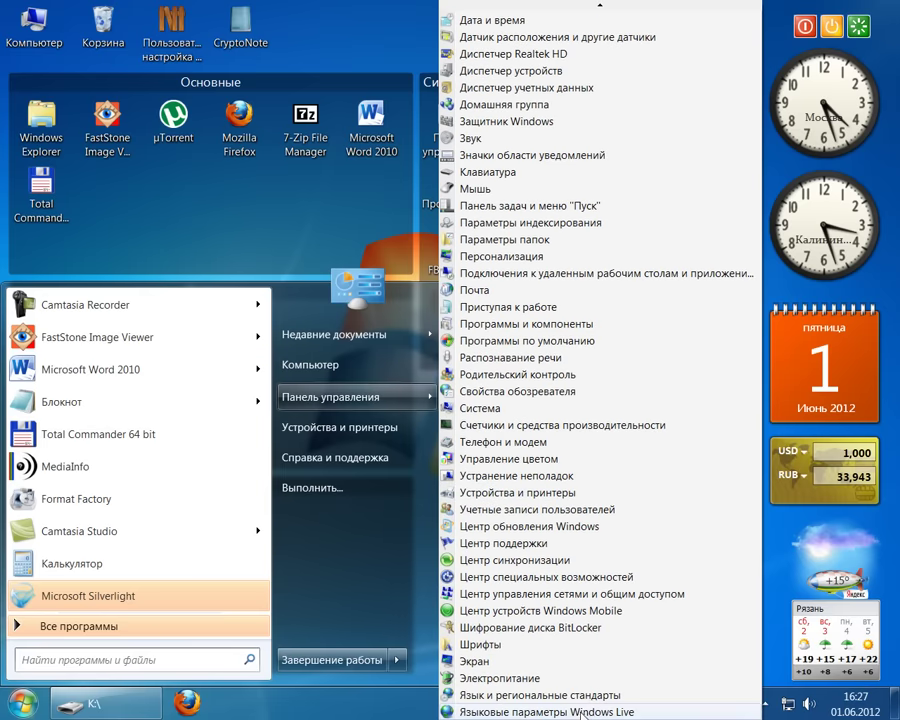
left_click(556, 632)
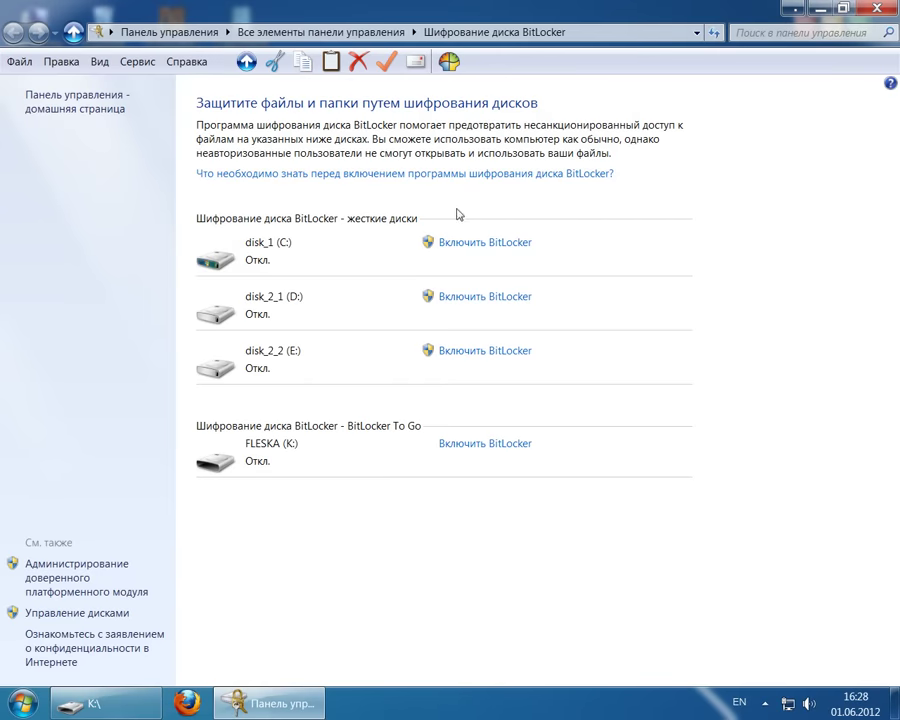
left_click_drag(221, 211, 557, 377)
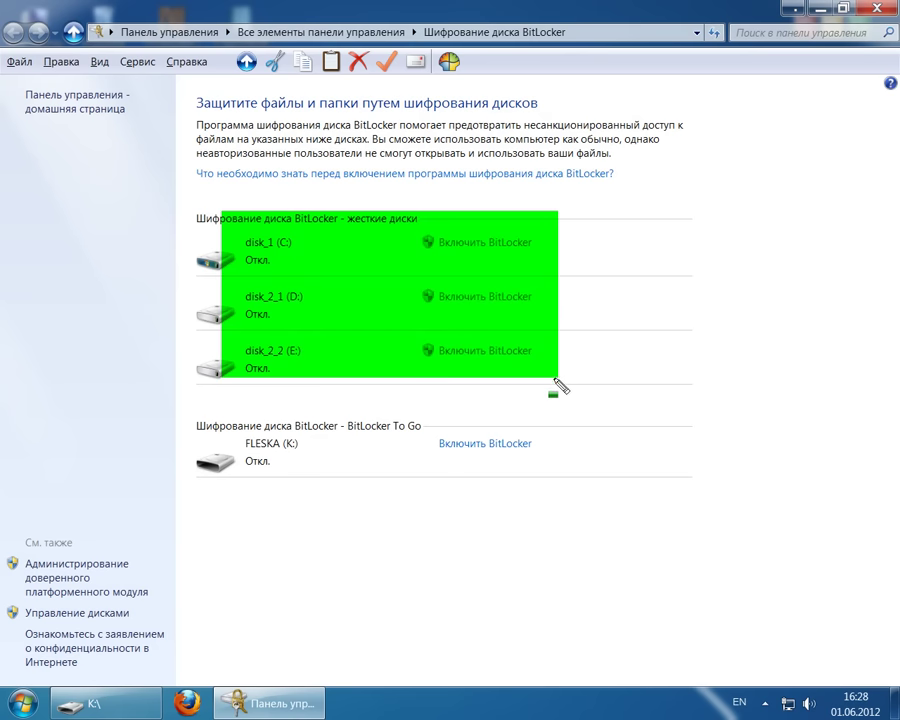
left_click_drag(222, 413, 568, 488)
key("Escape")
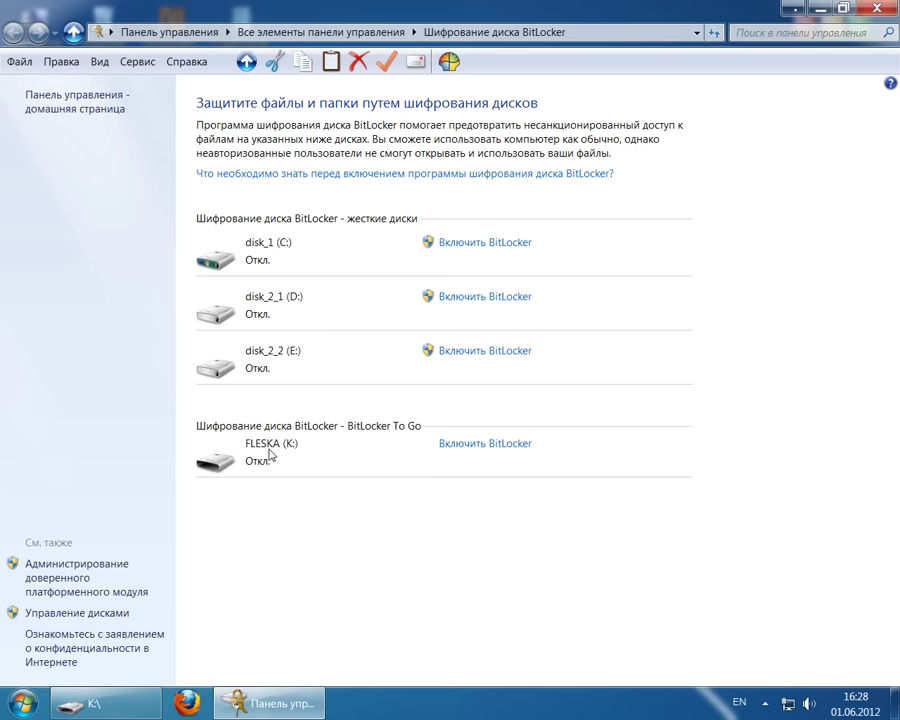
Turn on BitLocker for FLESKA (K:), choosing password unlocking, then enter and confirm the drive password and continue
left_click(485, 444)
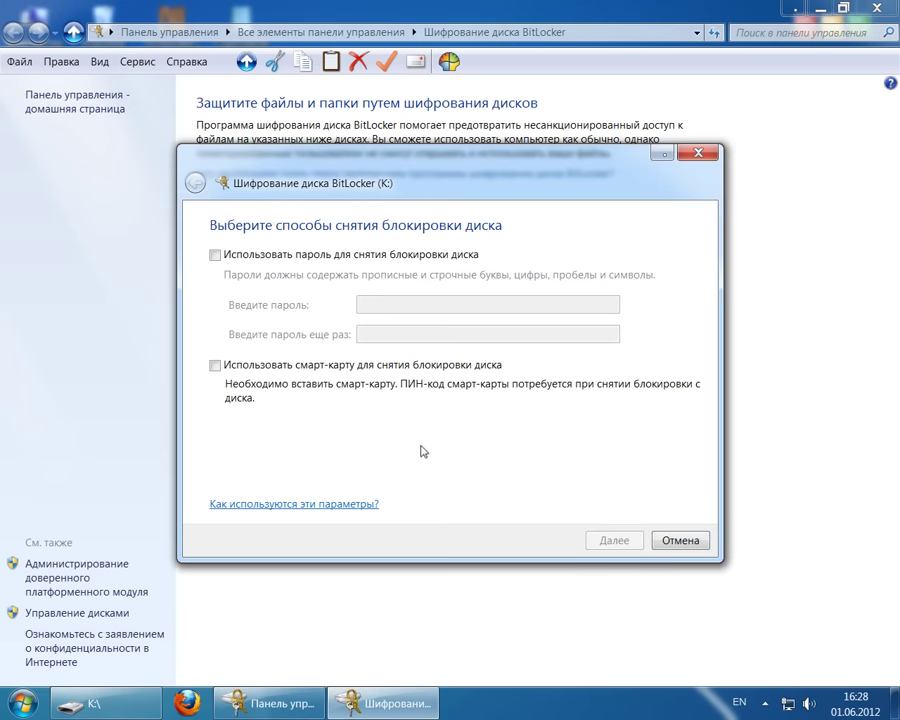
left_click(216, 255)
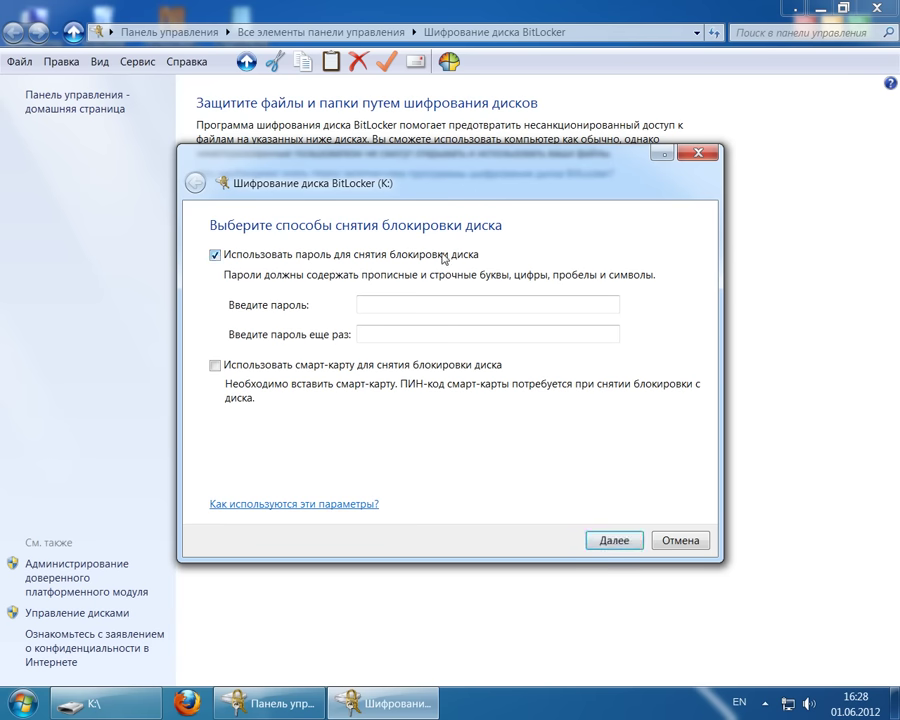
left_click(444, 304)
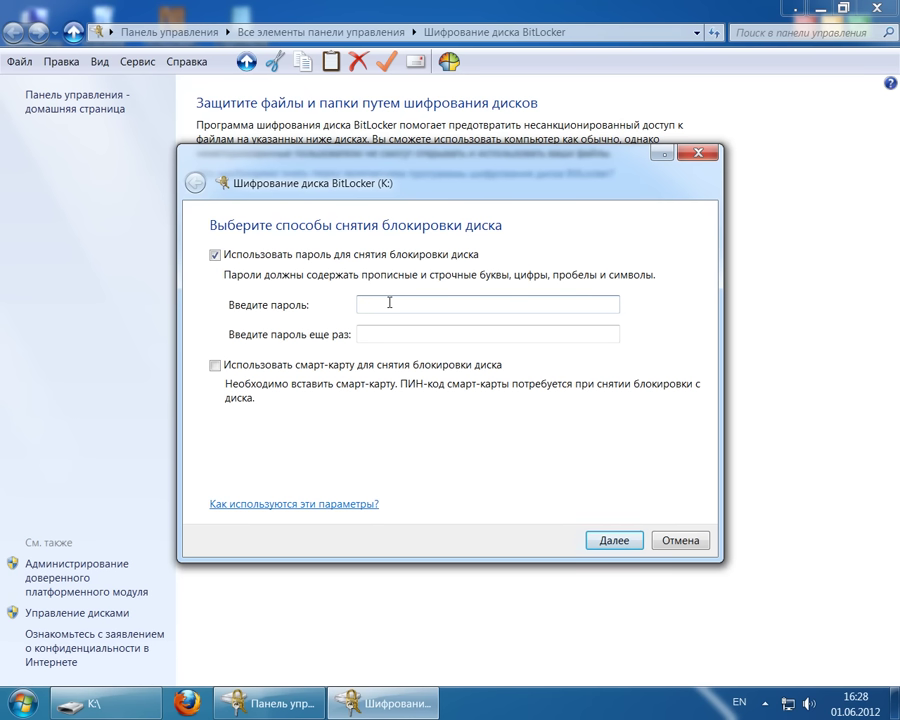
type("********")
left_click(430, 331)
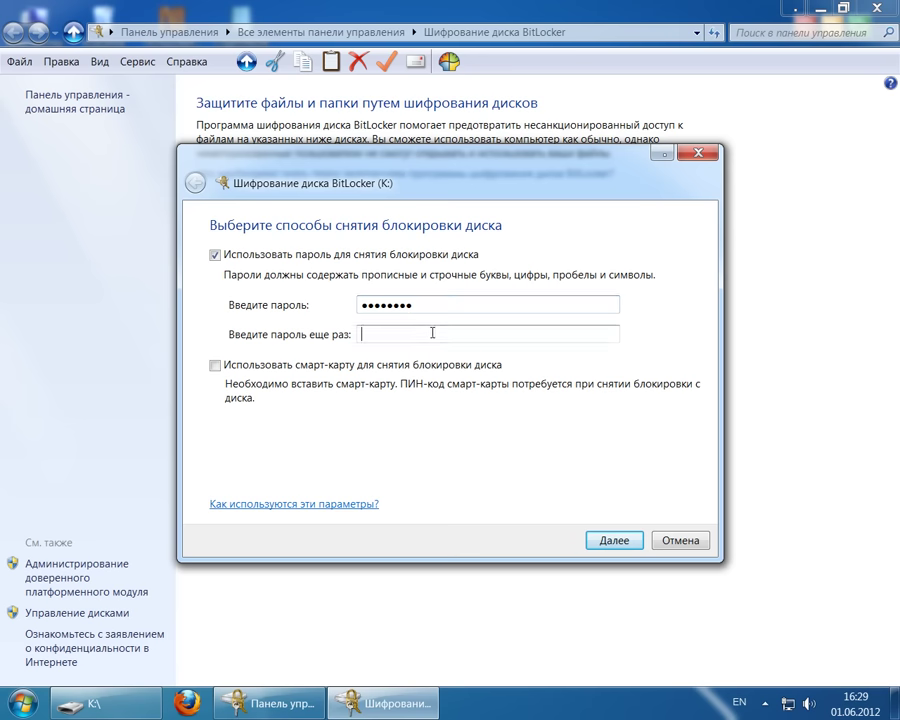
type("********")
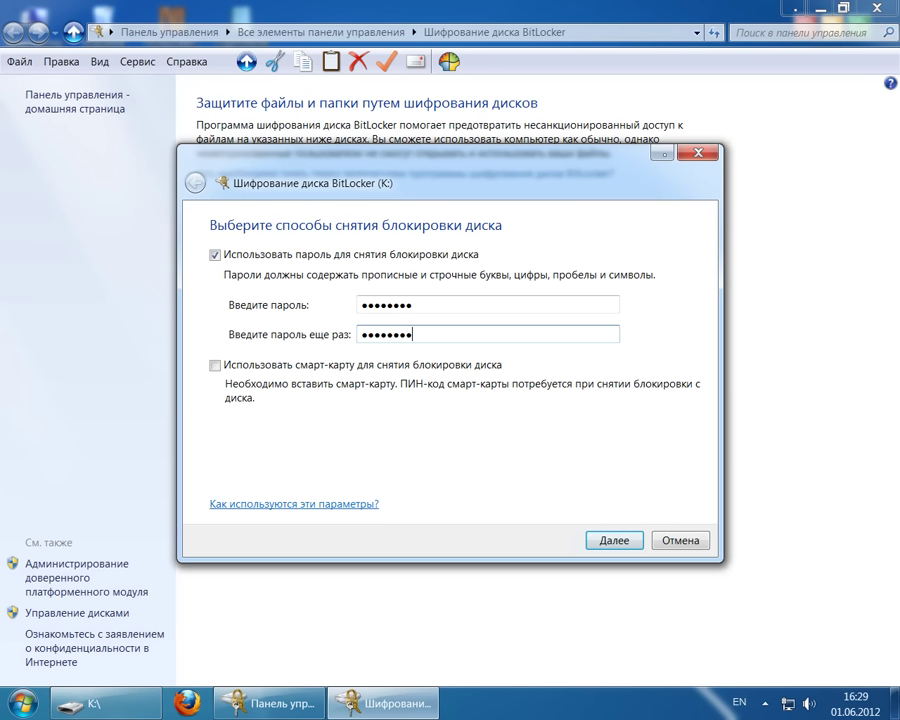
key("alt")
left_click(614, 540)
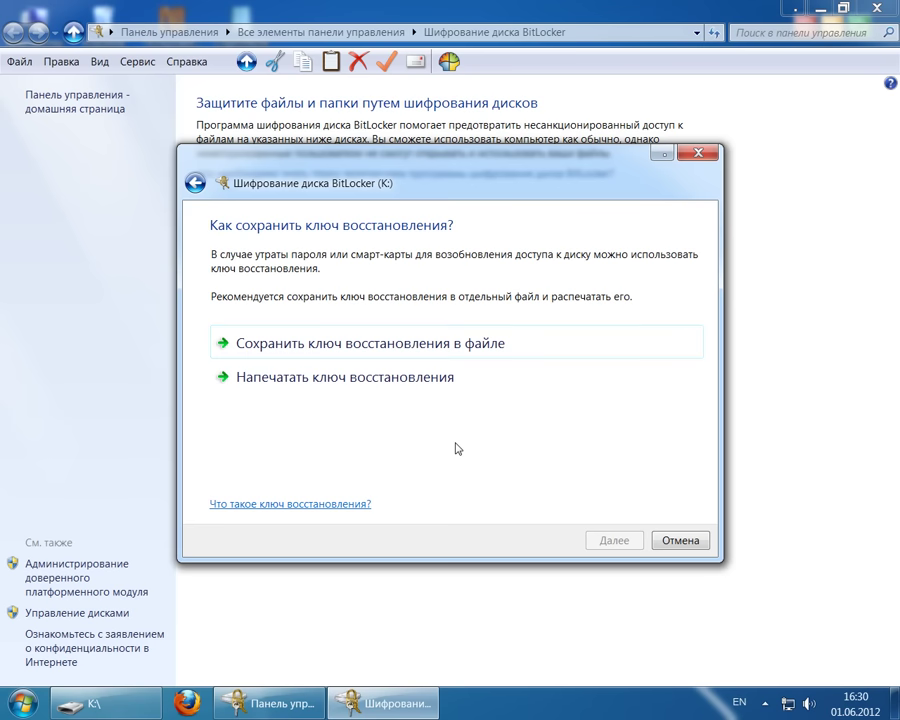
Save the BitLocker recovery key as a text file in D:\Рабочая папка, keeping the suggested file name
left_click(389, 344)
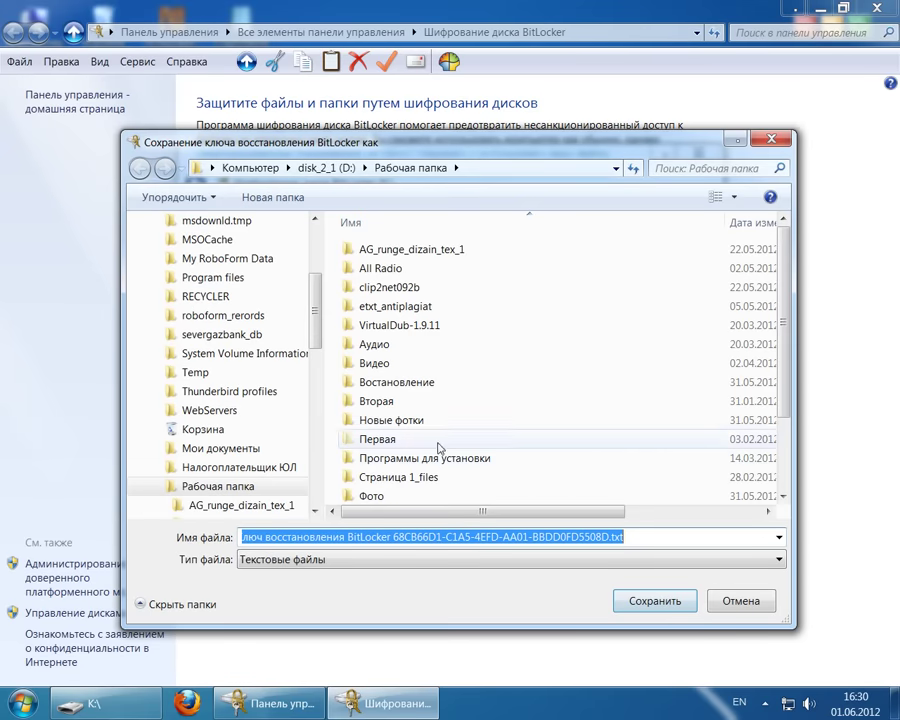
left_click_drag(784, 328, 784, 398)
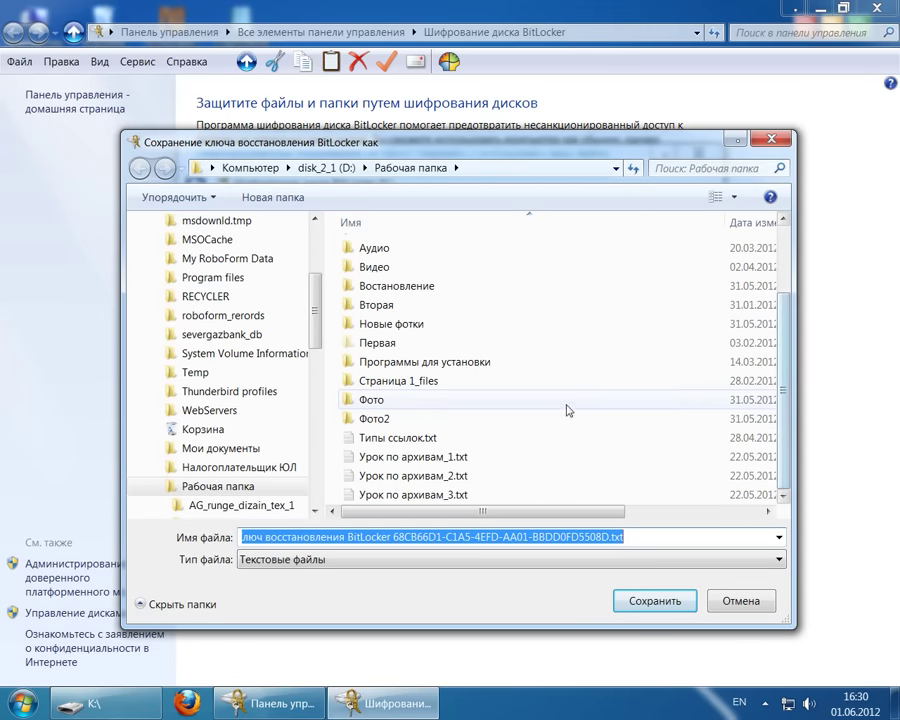
left_click(292, 537)
key("Home")
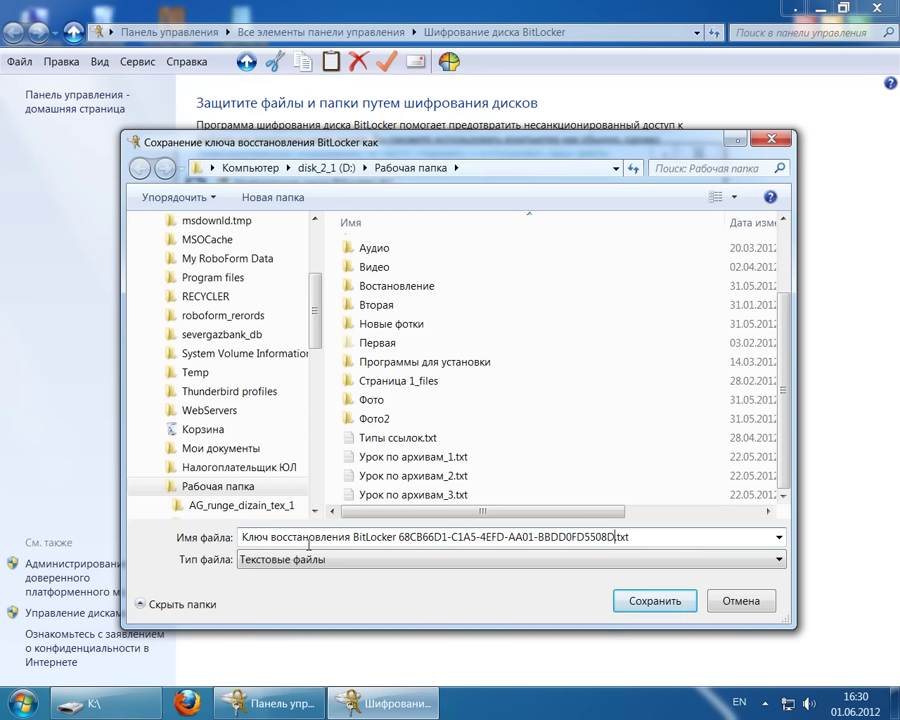
left_click(648, 604)
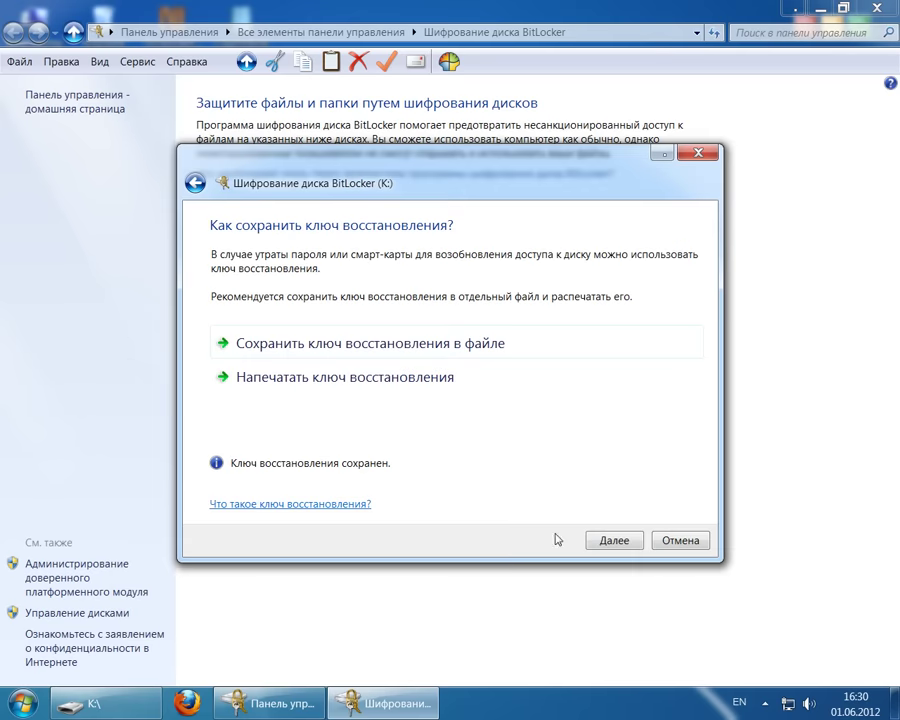
Start encrypting drive K: after saving the recovery key, and close the completion notice and the BitLocker window once encryption ends
left_click(617, 540)
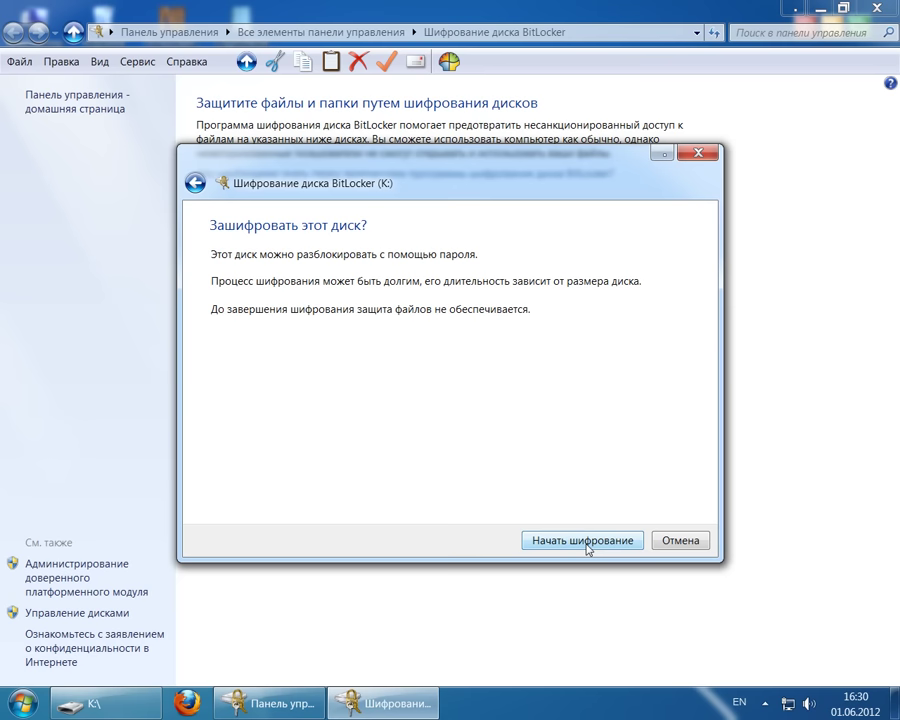
left_click(589, 545)
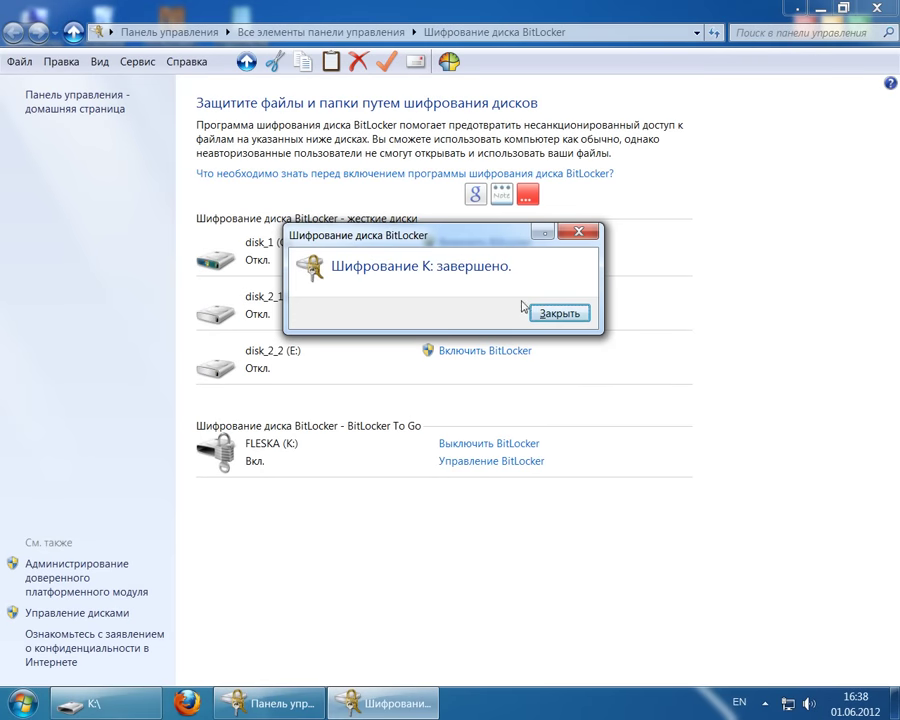
left_click(566, 314)
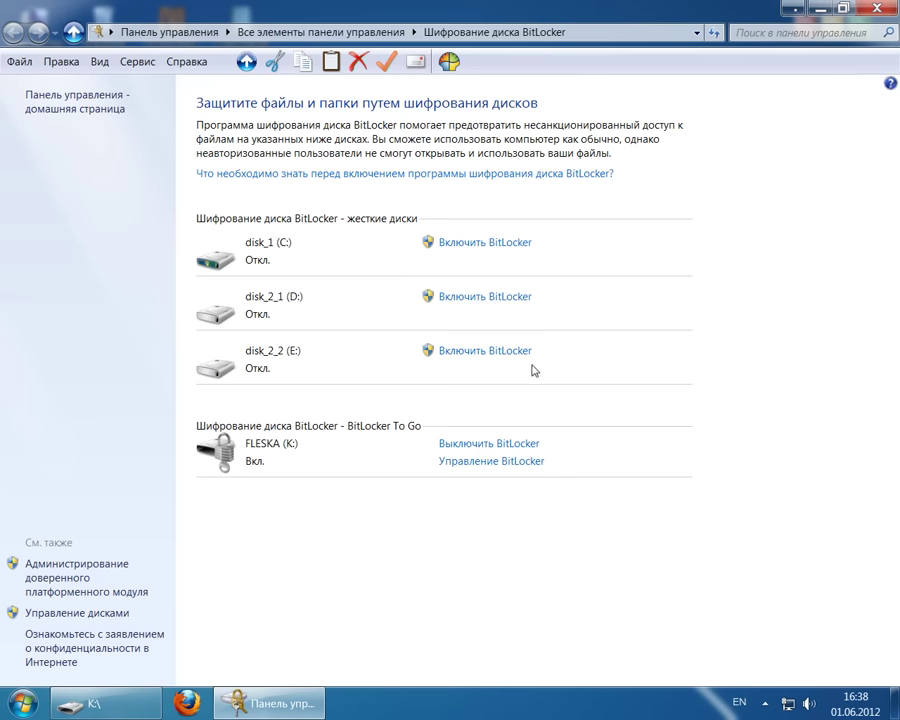
left_click(879, 12)
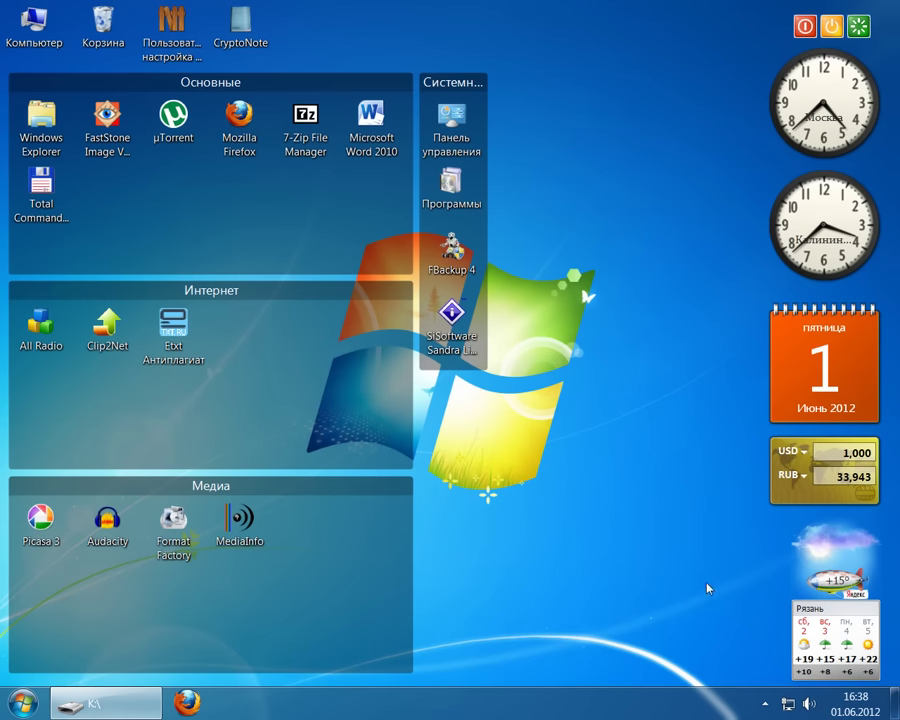
Examine the contents of the System Volume Information folder on drive K:, return to the drive's root and close the window
left_click(765, 705)
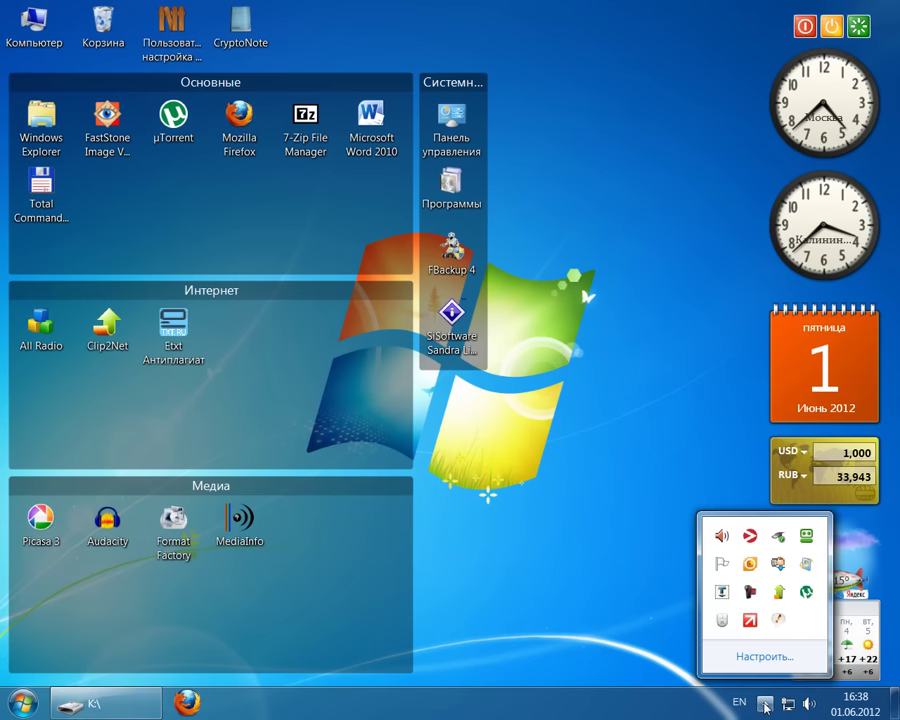
left_click(132, 702)
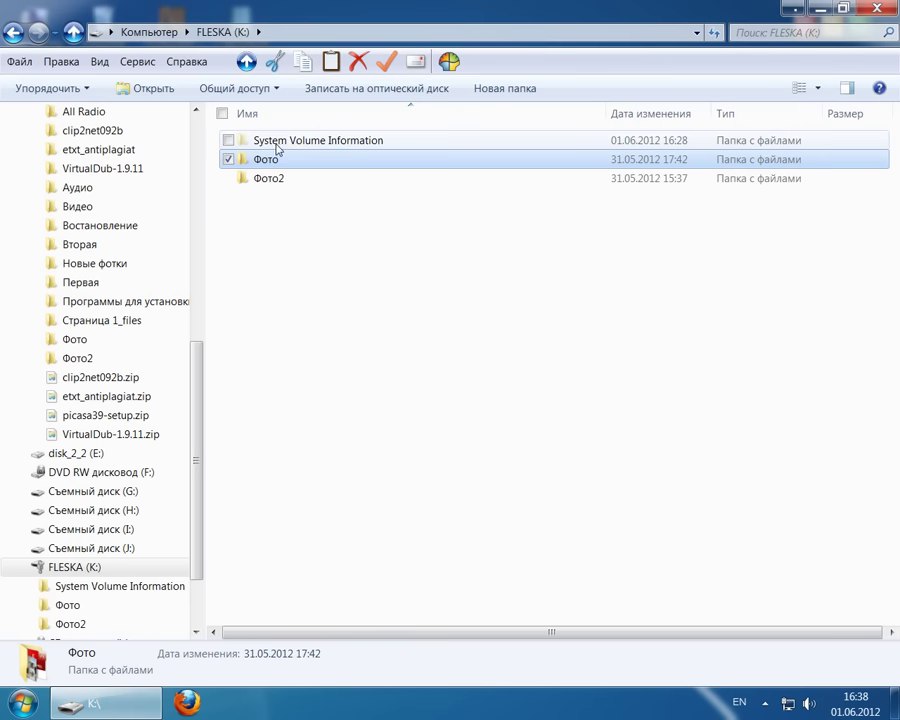
double_click(336, 146)
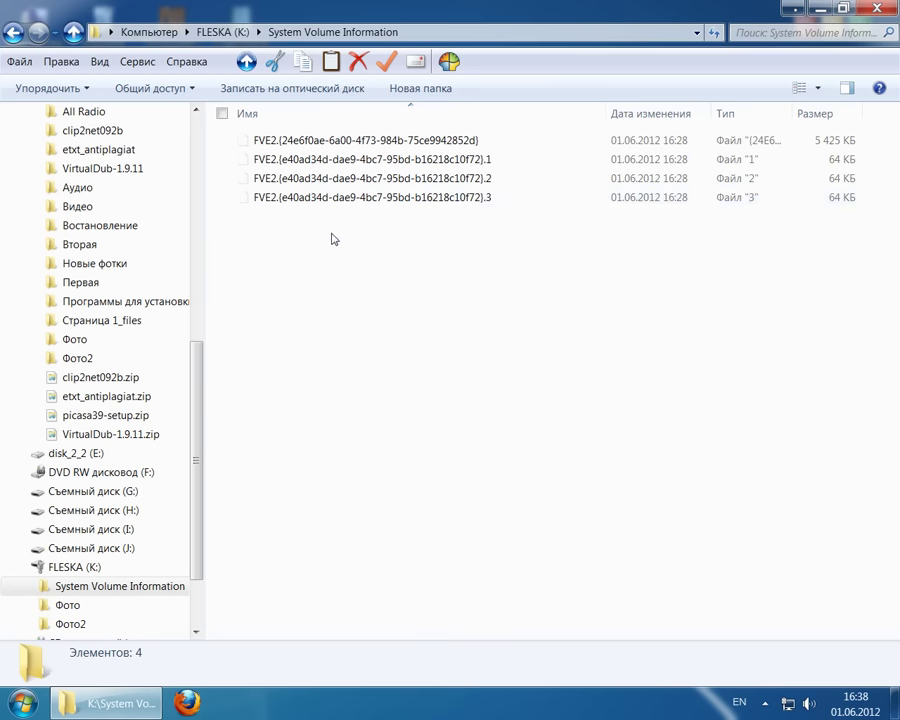
left_click(246, 62)
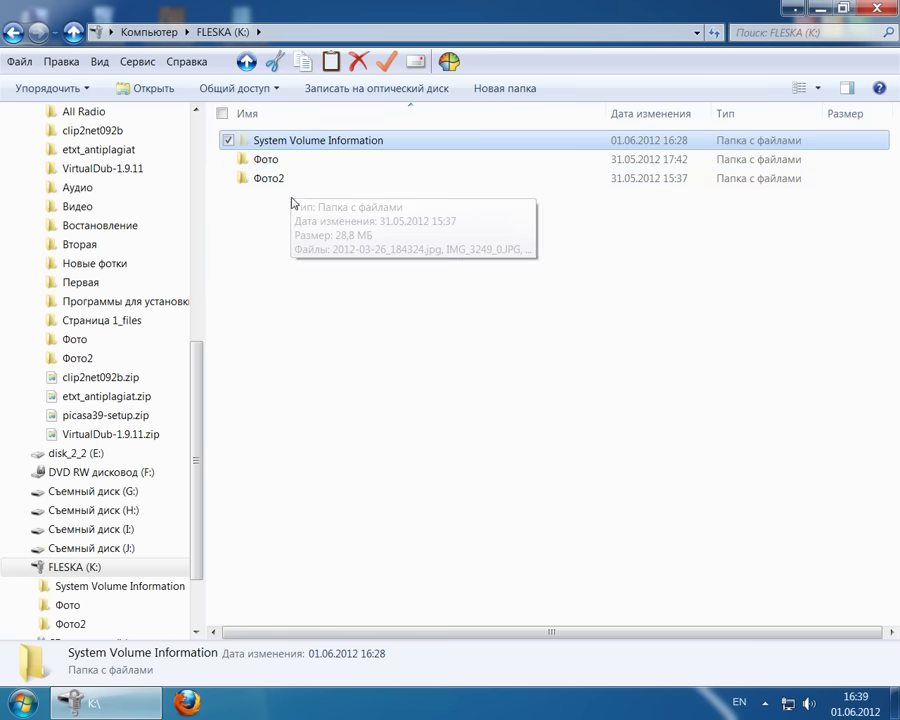
left_click(877, 8)
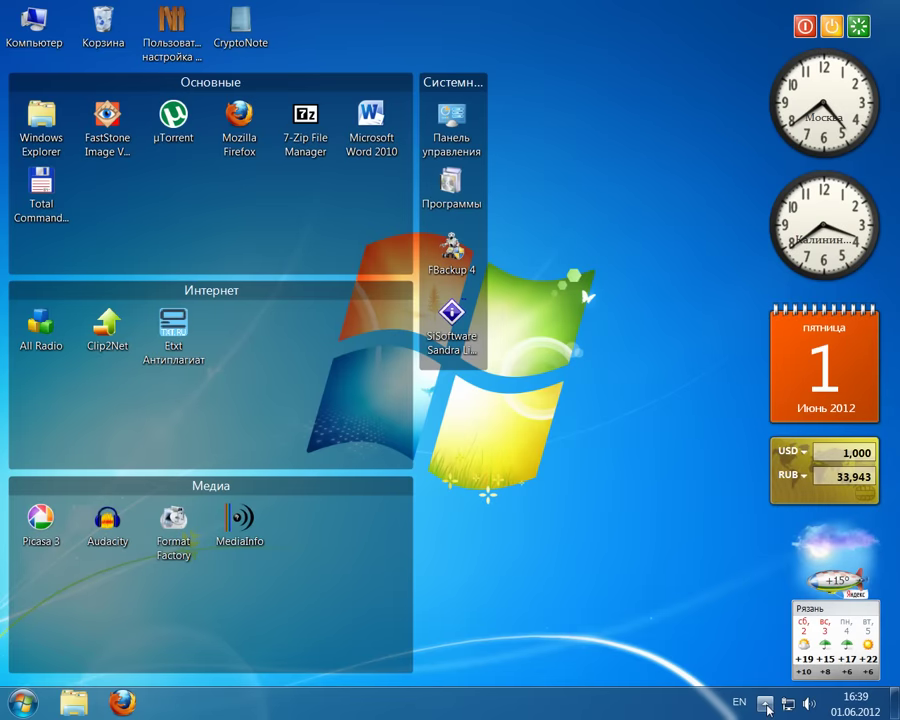
Safely eject the USB Mass Storage Device that holds FLESKA (K:)
left_click(766, 704)
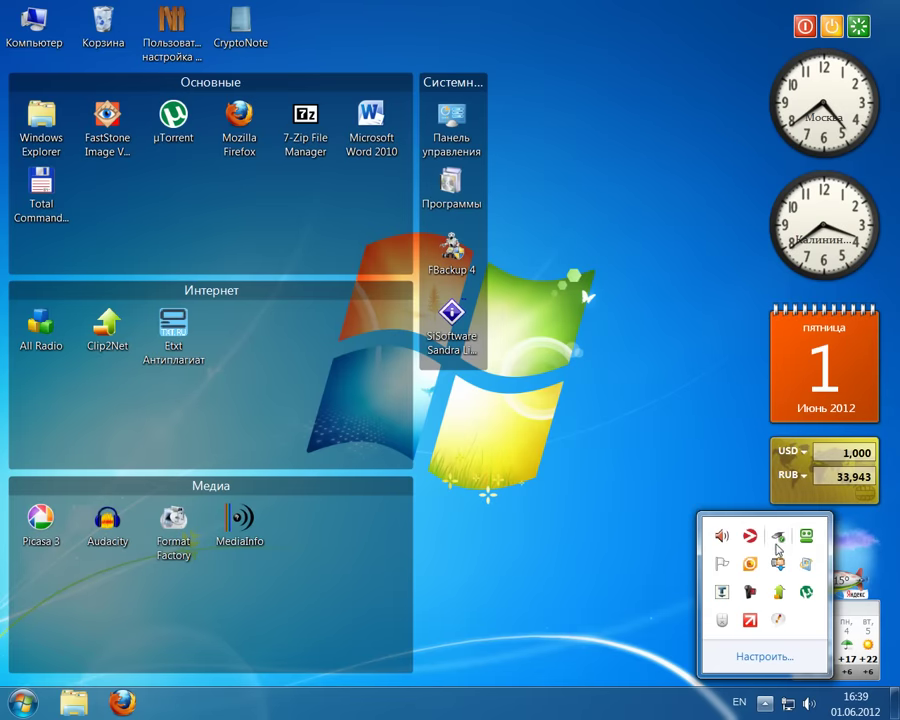
left_click(779, 538)
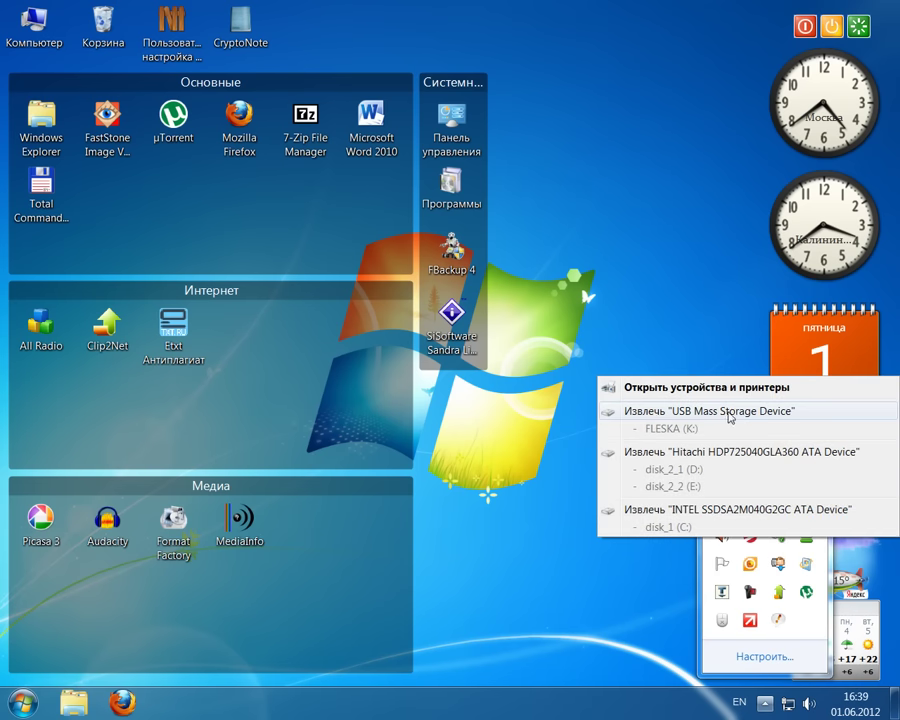
left_click(723, 411)
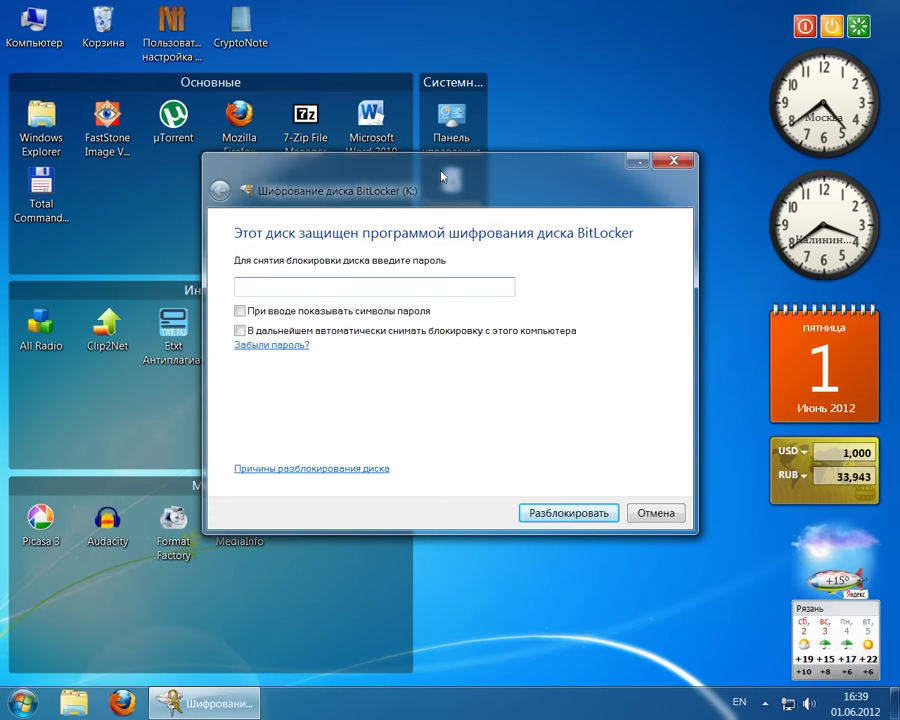
With the BitLocker unlock prompt open, examine how drive K: is listed among the drives in the folder tree, and return to the prompt
mouse_move(441, 166)
left_mouse_down()
mouse_move(432, 182)
mouse_move(425, 167)
left_mouse_up()
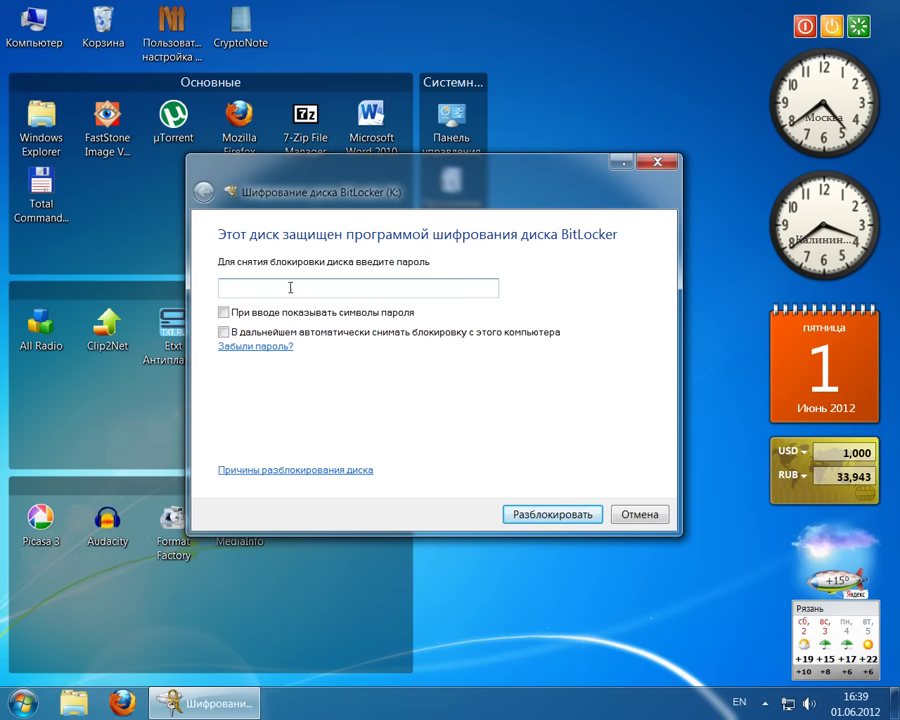
left_click(80, 705)
scroll(199, 524, "down", 2)
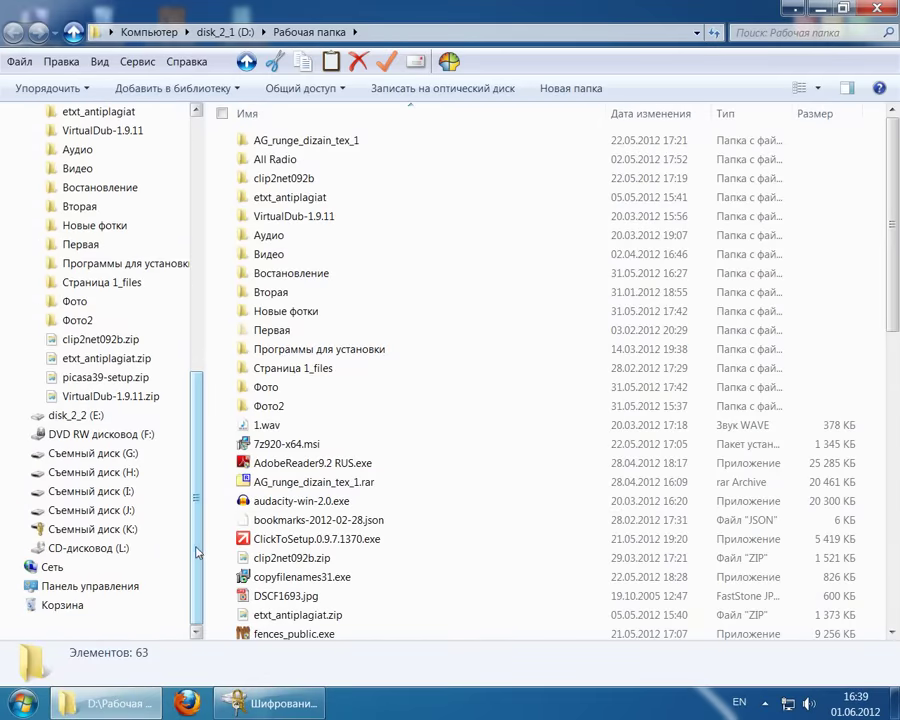
left_click_drag(45, 415, 148, 560)
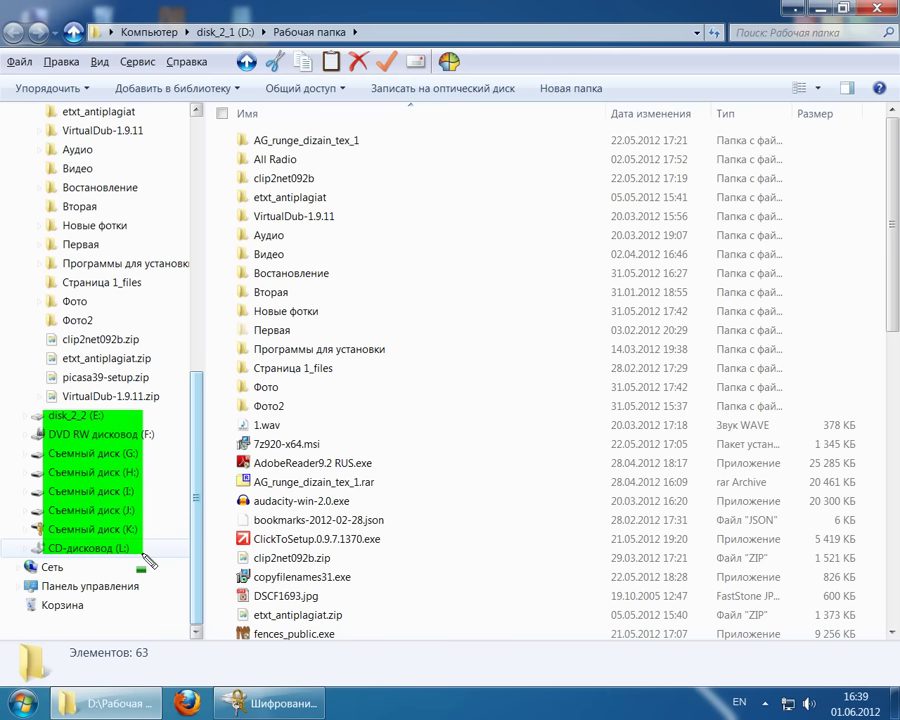
left_click(258, 707)
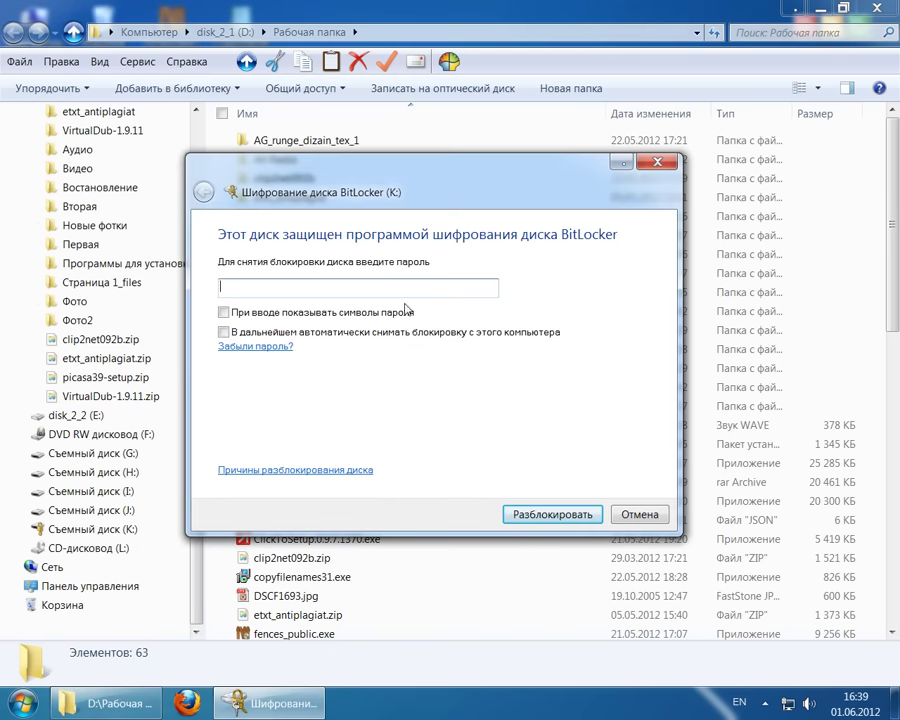
Try to unlock drive K: with a trial password and clear the password field
type("•••••••••••")
left_click(549, 514)
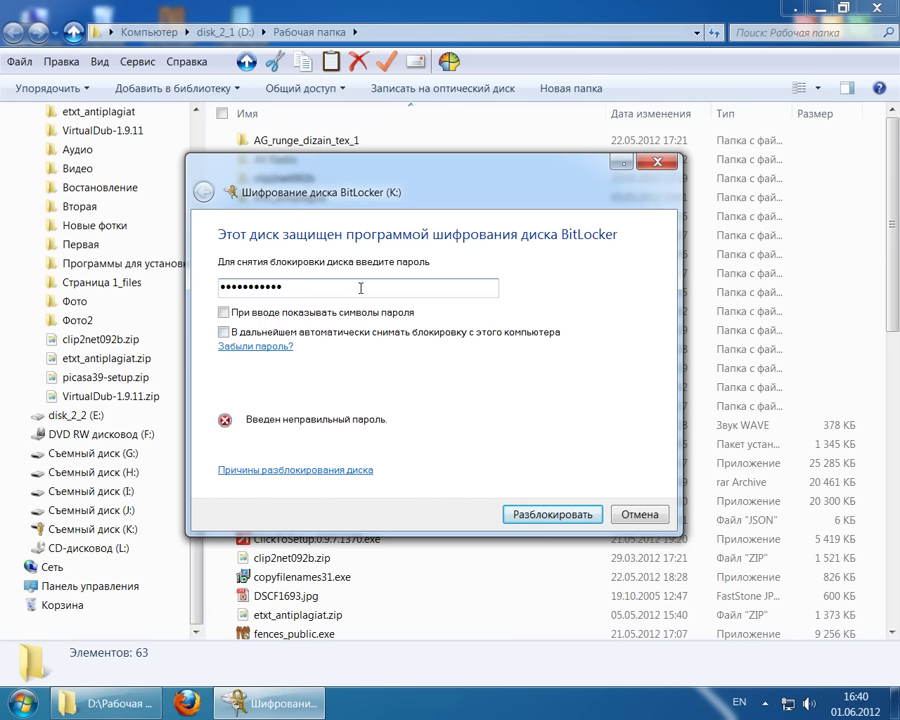
key("BackSpace")
key("BackSpace")
key("BackSpace")
key("BackSpace")
key("BackSpace")
key("BackSpace")
key("BackSpace")
key("BackSpace")
key("BackSpace")
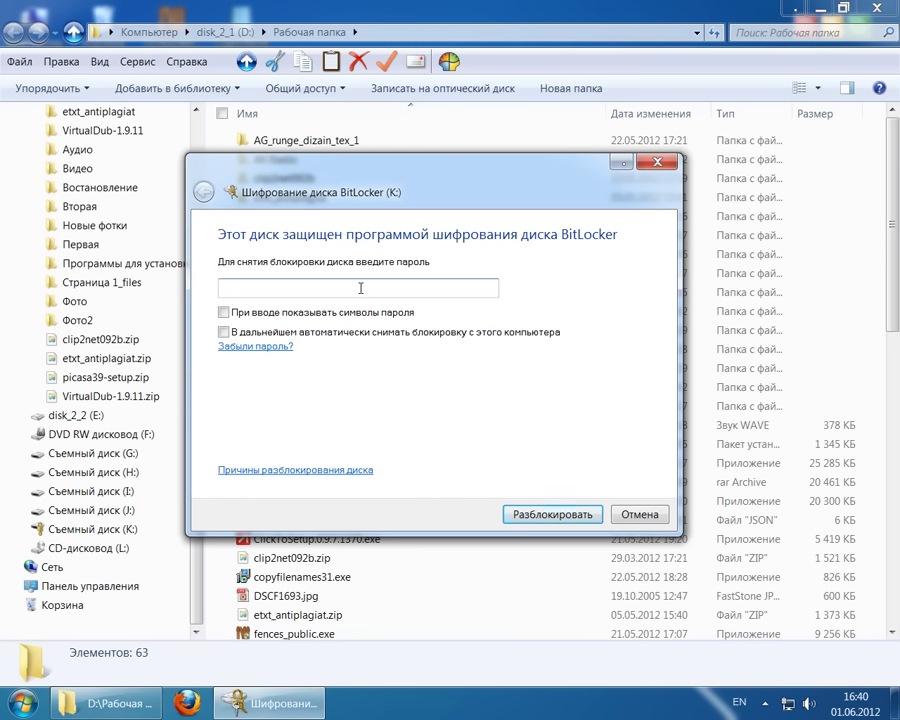
Enter the drive password, leave automatic unlocking on this computer switched off, and unlock drive K:
type("••")
left_click(223, 332)
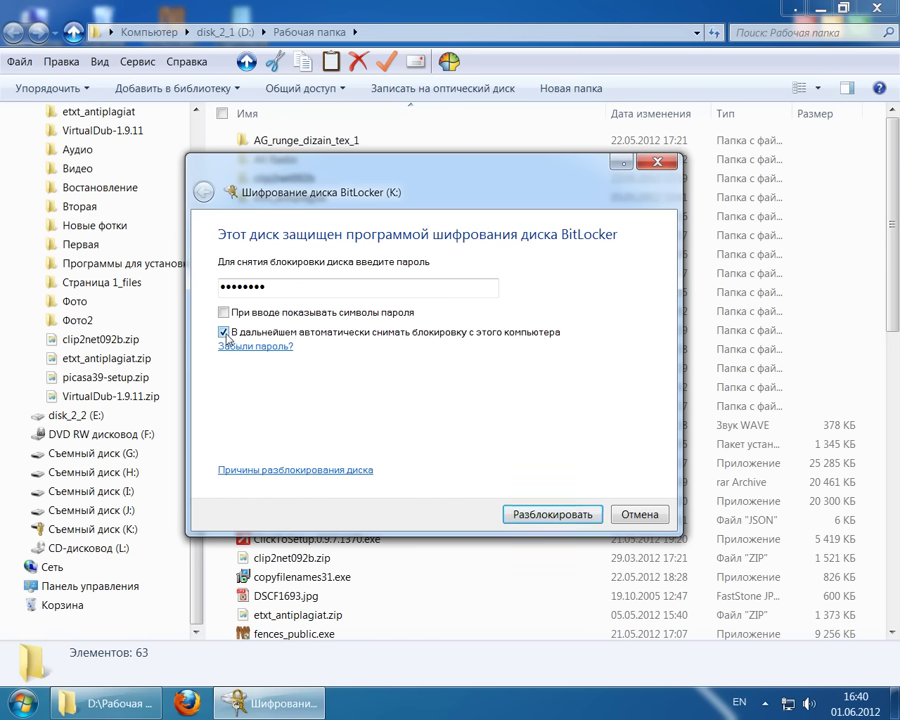
left_click(292, 288)
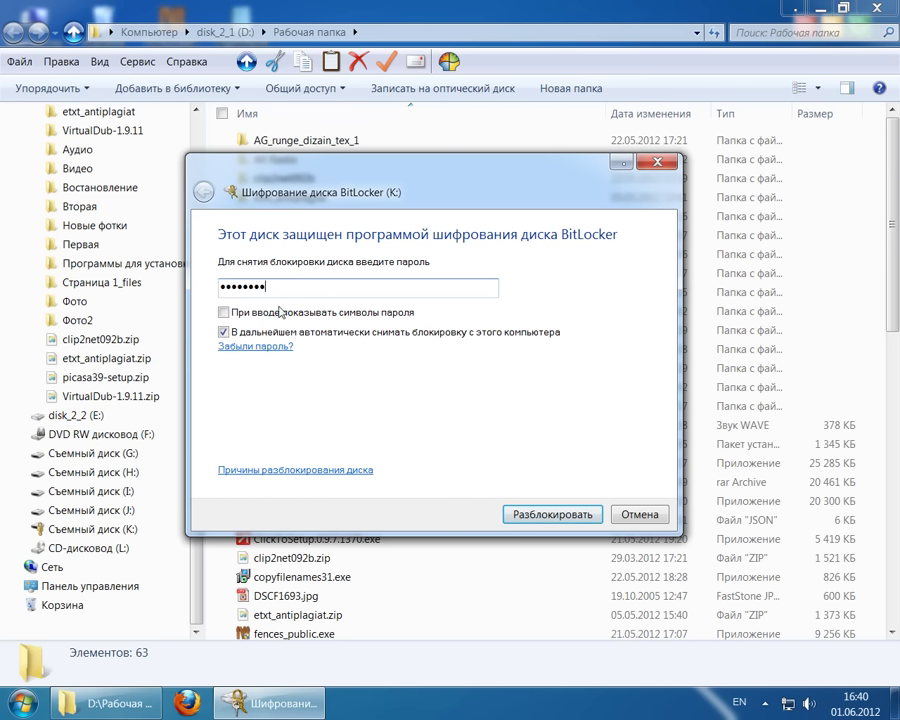
left_click(300, 332)
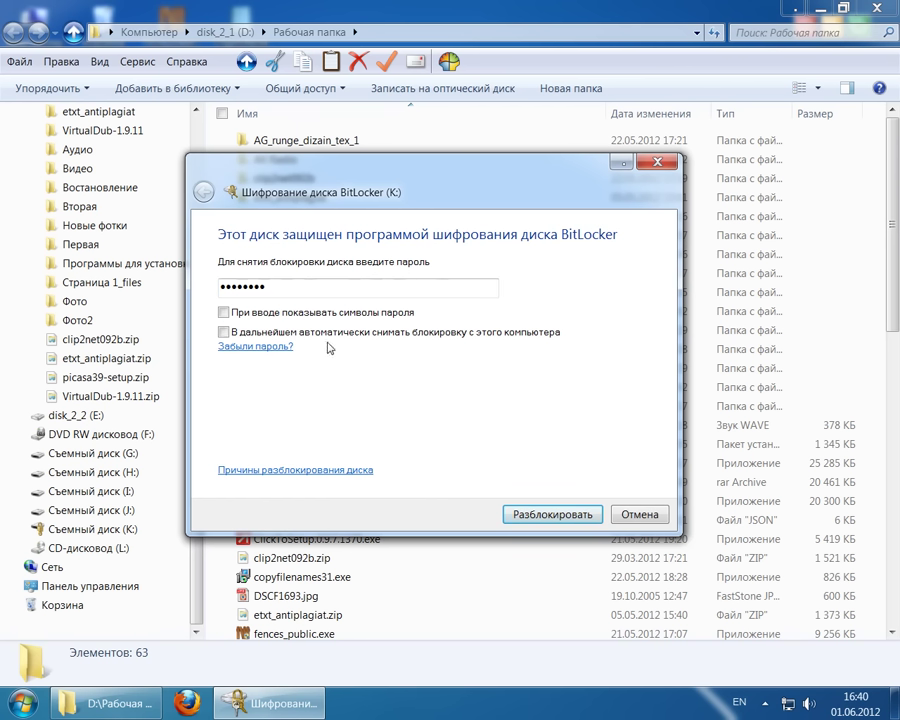
left_click(560, 518)
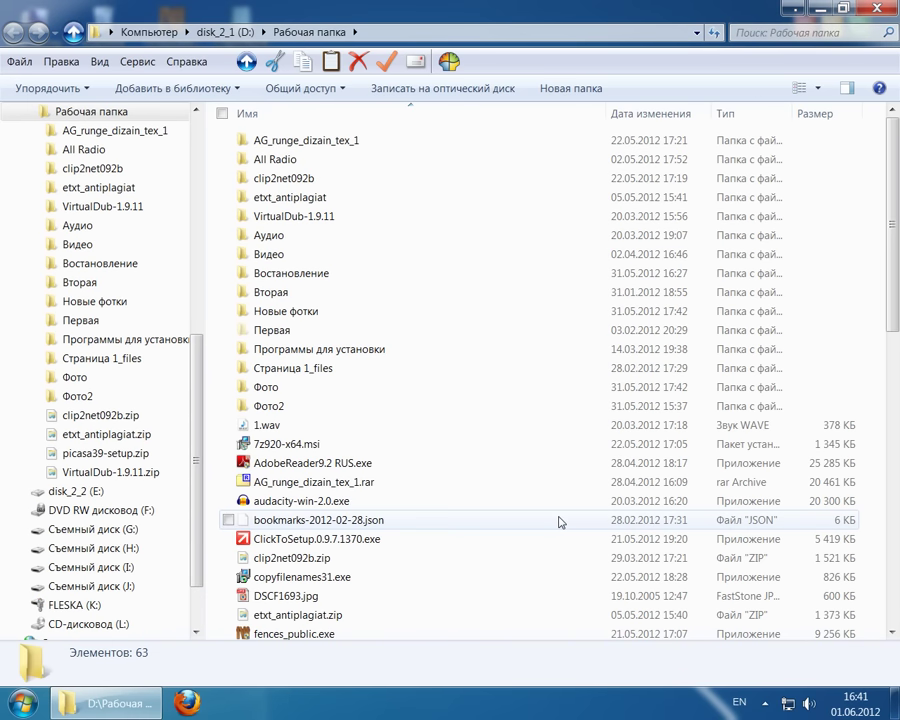
Open FLESKA (K:), look through the pictures in the Фото folder and return to the drive's root
left_click(88, 608)
left_click_drag(196, 490, 197, 527)
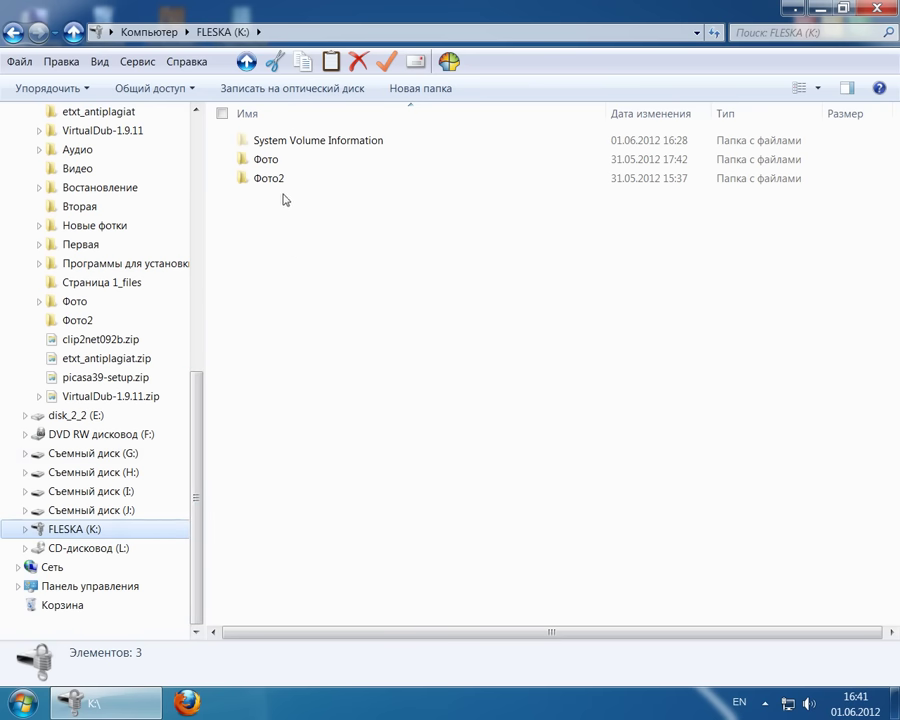
double_click(268, 163)
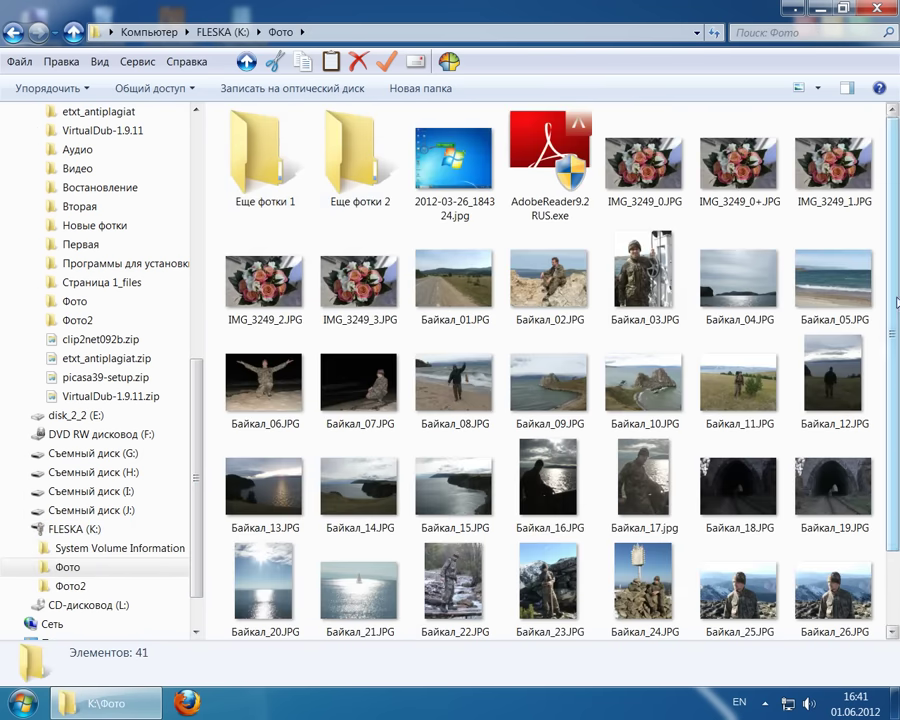
scroll(896, 235, "down", 1)
scroll(896, 235, "up", 1)
left_click(246, 62)
Delete the pictures Байкал_11.JPG and Байкал_26.JPG from the Фото2 folder on drive K:
double_click(268, 180)
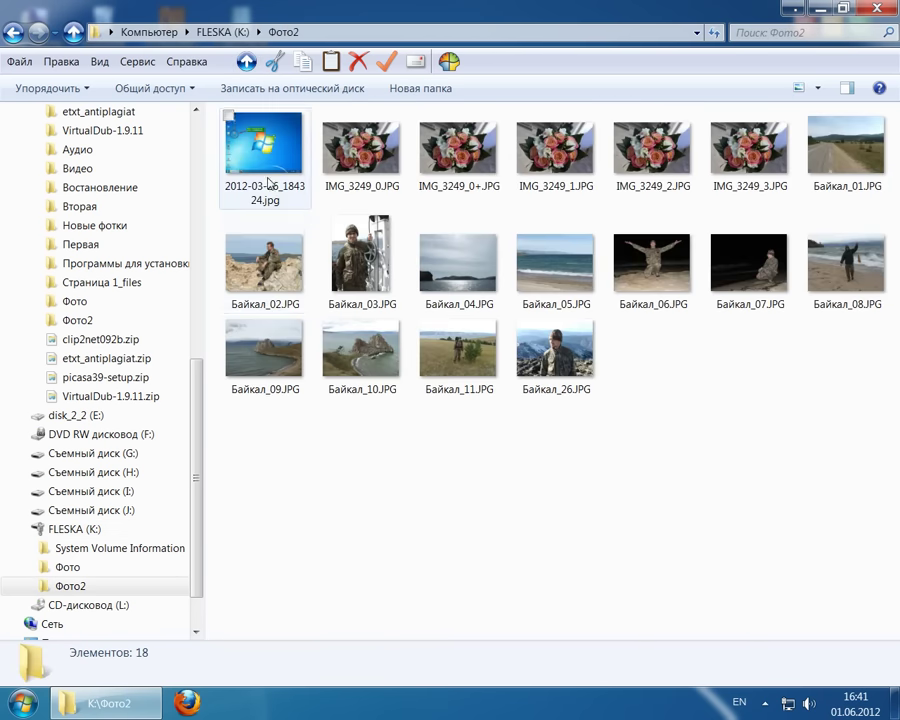
left_click_drag(640, 447, 428, 333)
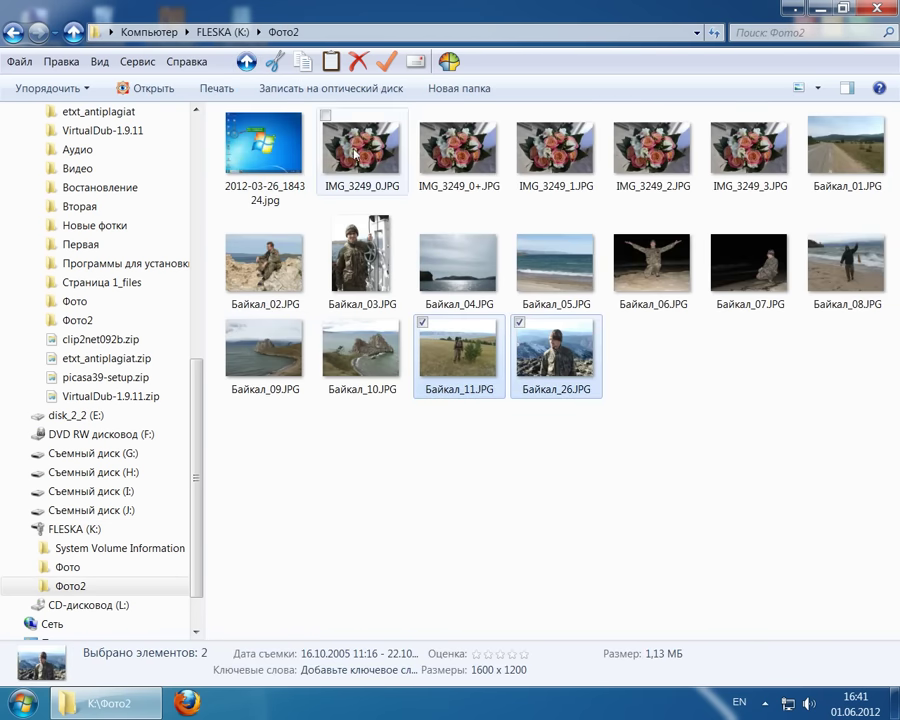
key("Delete")
left_click(513, 374)
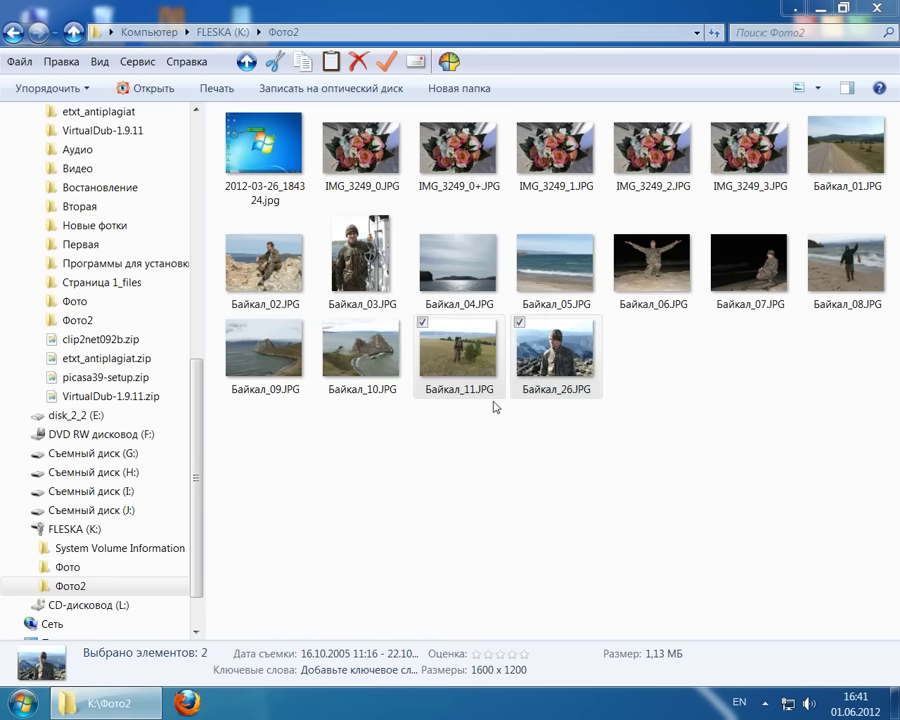
Copy the Новые фотки folder from D:\Рабочая папка into the root of FLESKA (K:)
scroll(199, 381, "up", 2)
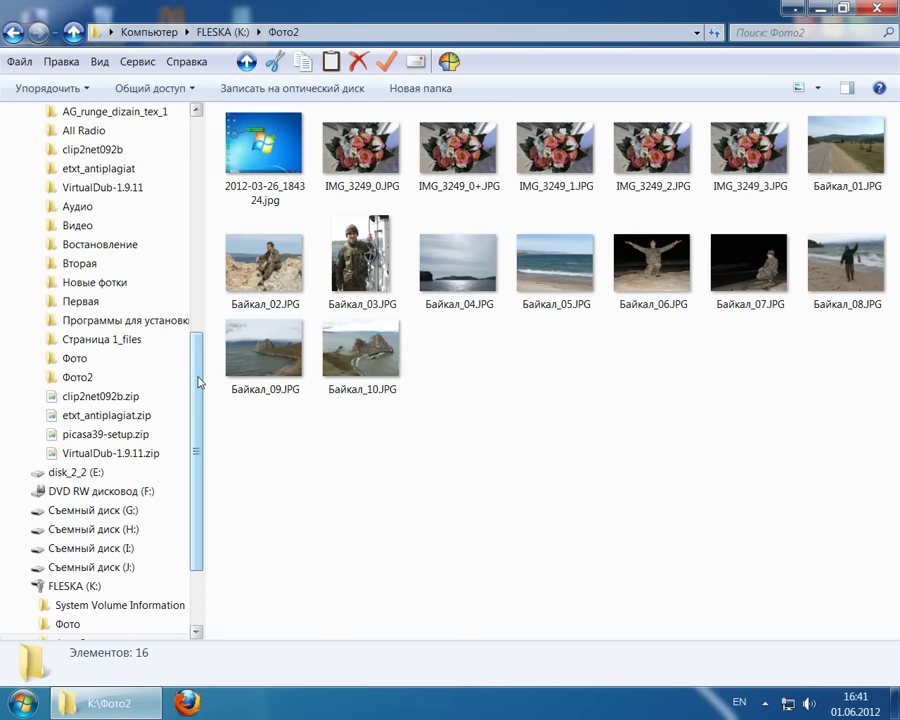
scroll(199, 381, "up", 3)
left_click(72, 263)
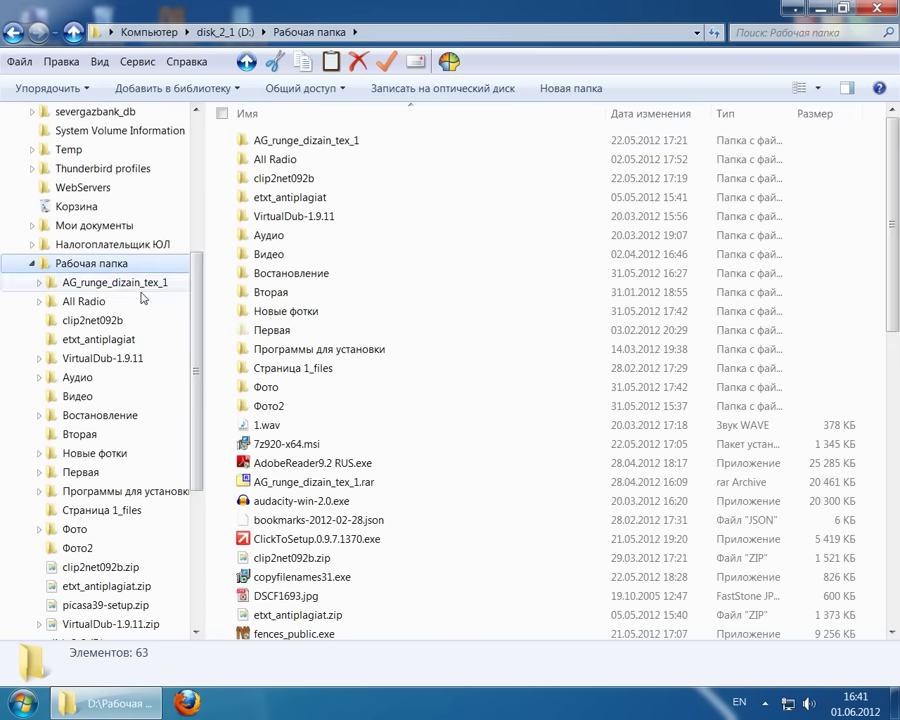
right_click(281, 313)
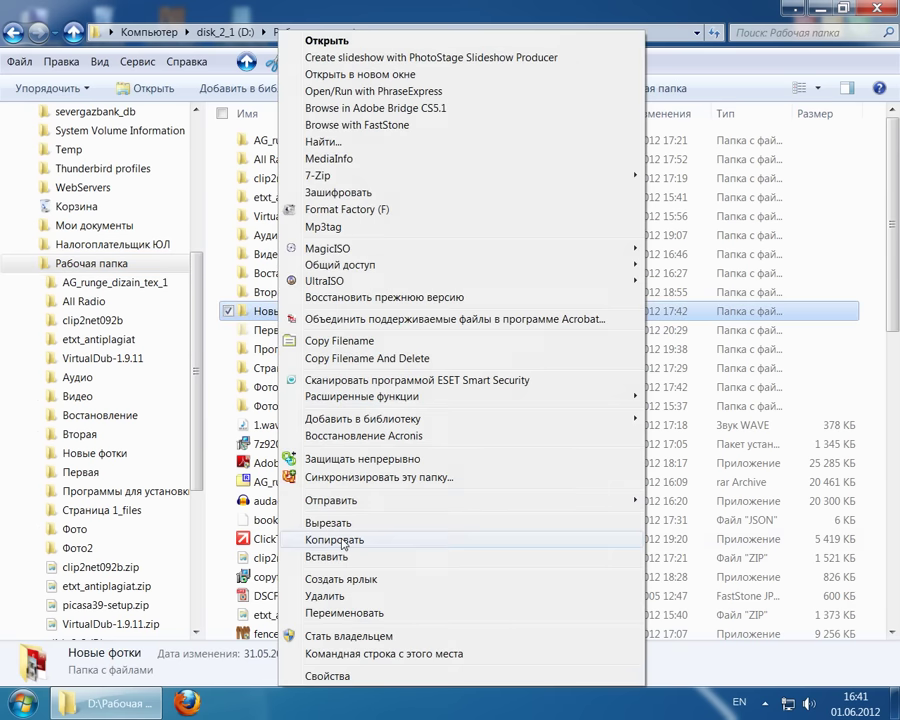
left_click(336, 539)
scroll(199, 517, "down", 5)
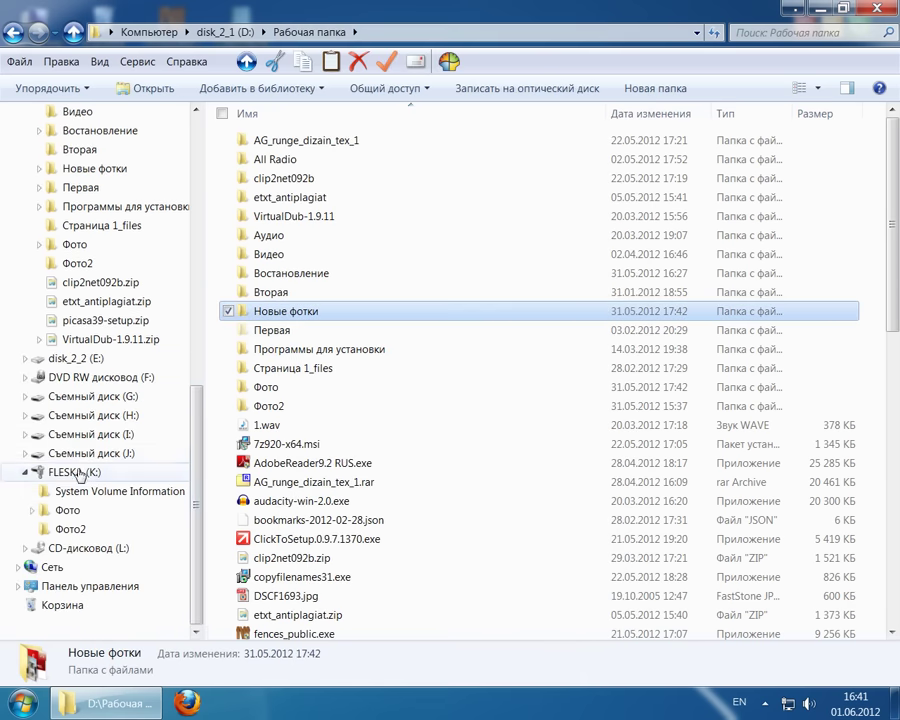
left_click(74, 471)
right_click(381, 268)
left_click(442, 371)
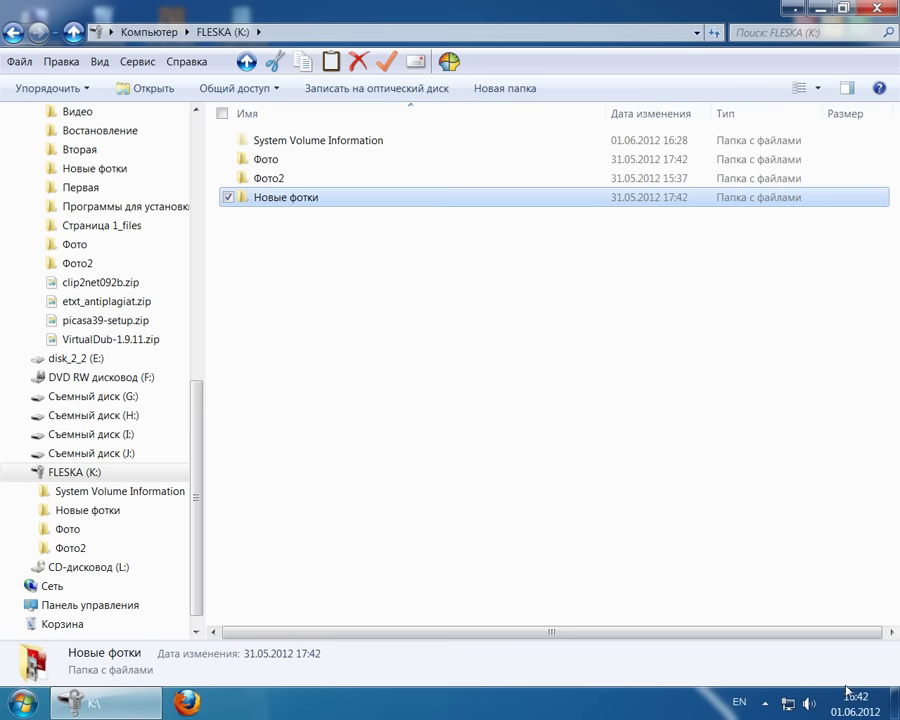
Show the desktop and reopen the BitLocker drive encryption page (Шифрование диска BitLocker) in the Control Panel
left_click(895, 703)
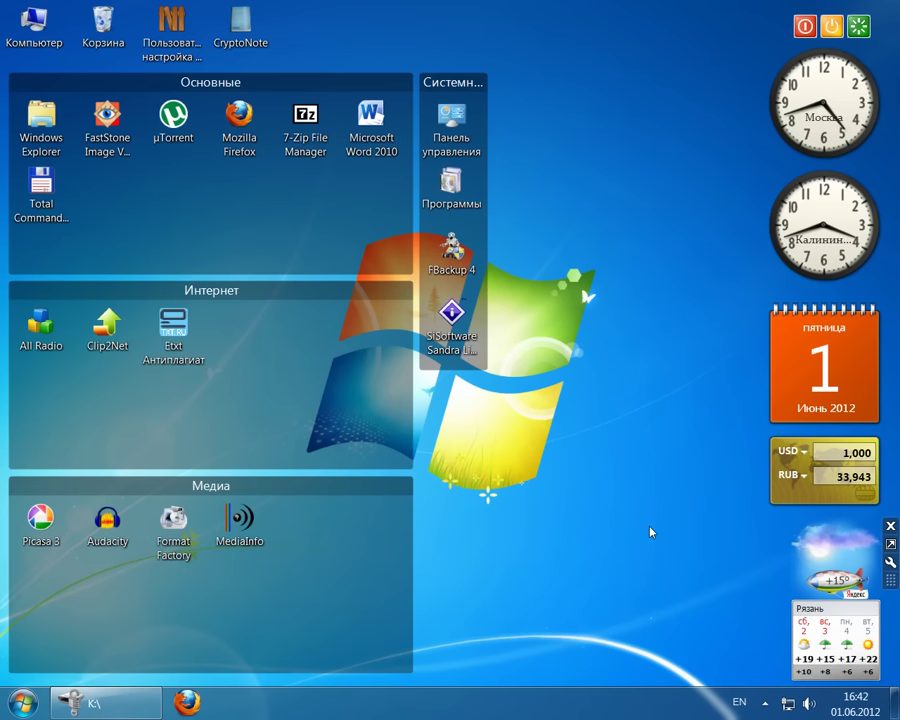
double_click(452, 118)
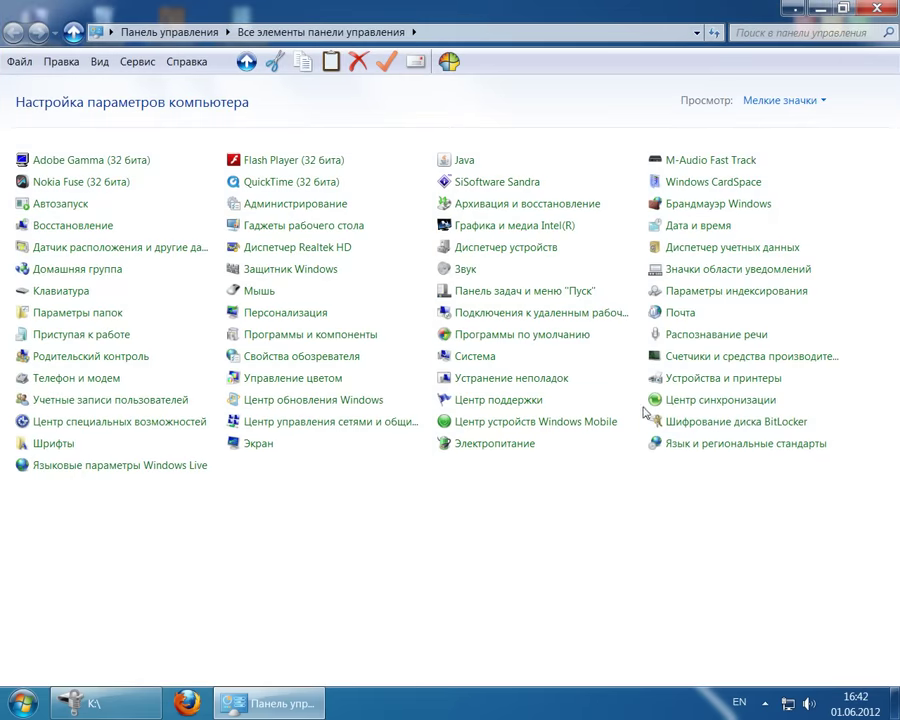
left_click(743, 424)
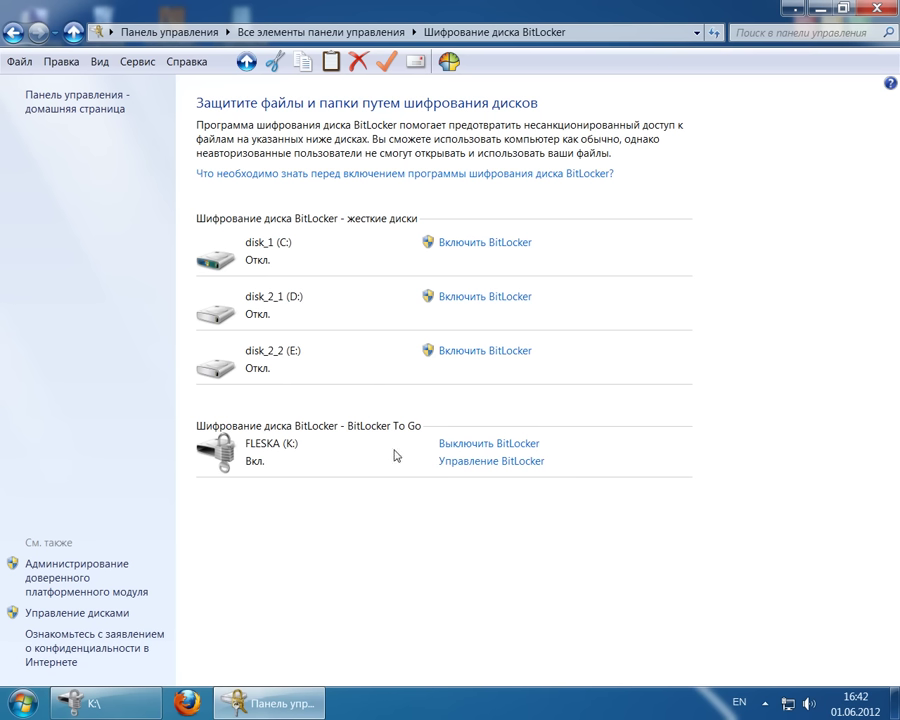
Open BitLocker management for FLESKA (K:), view the form for changing the unlock password, and cancel it
left_click(490, 465)
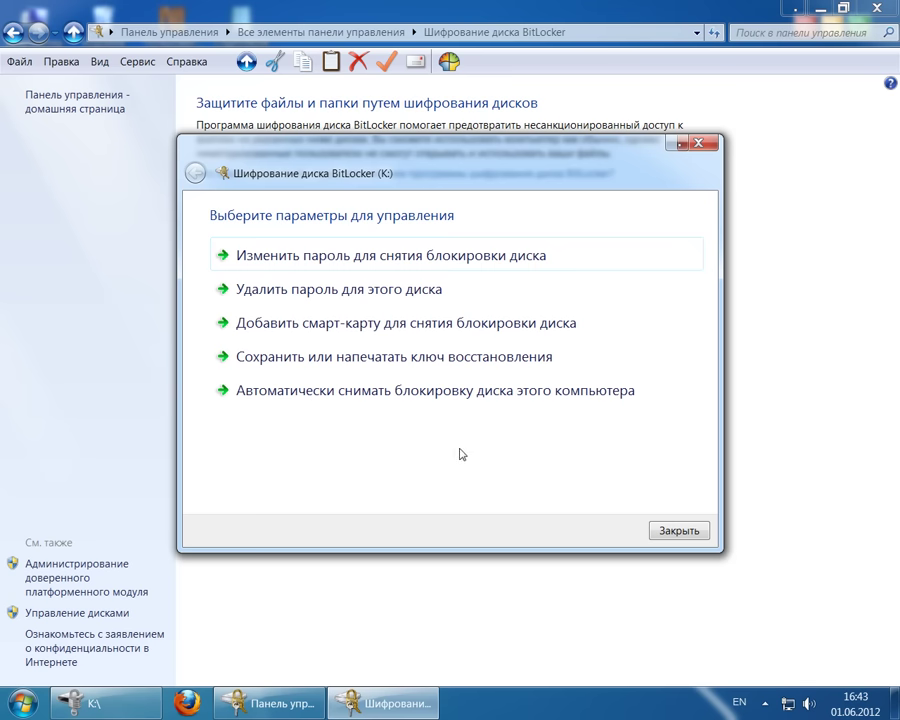
left_click(399, 264)
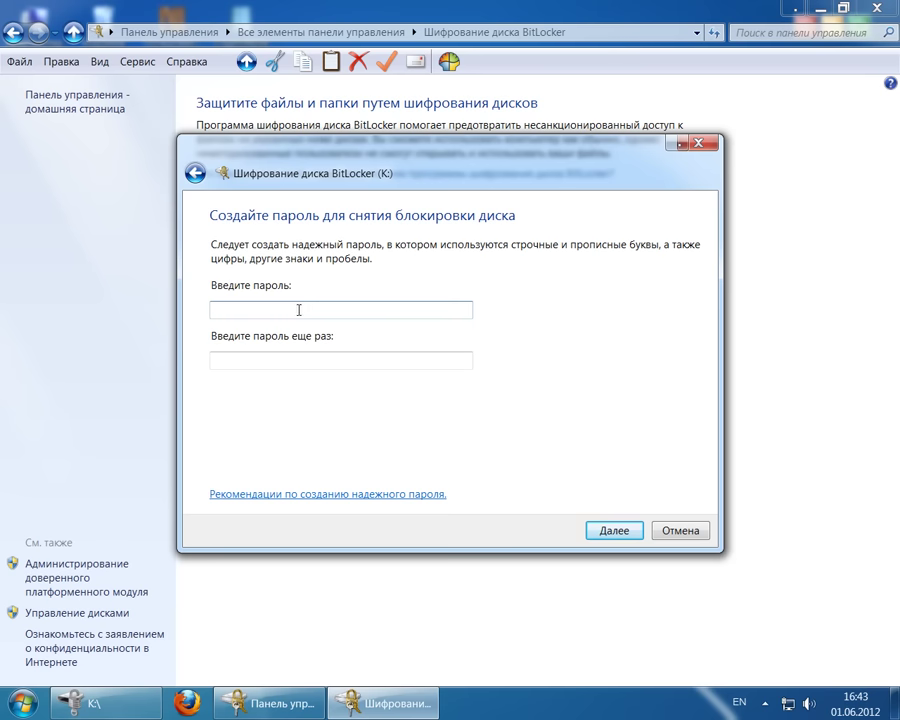
left_click(308, 362)
left_click(681, 528)
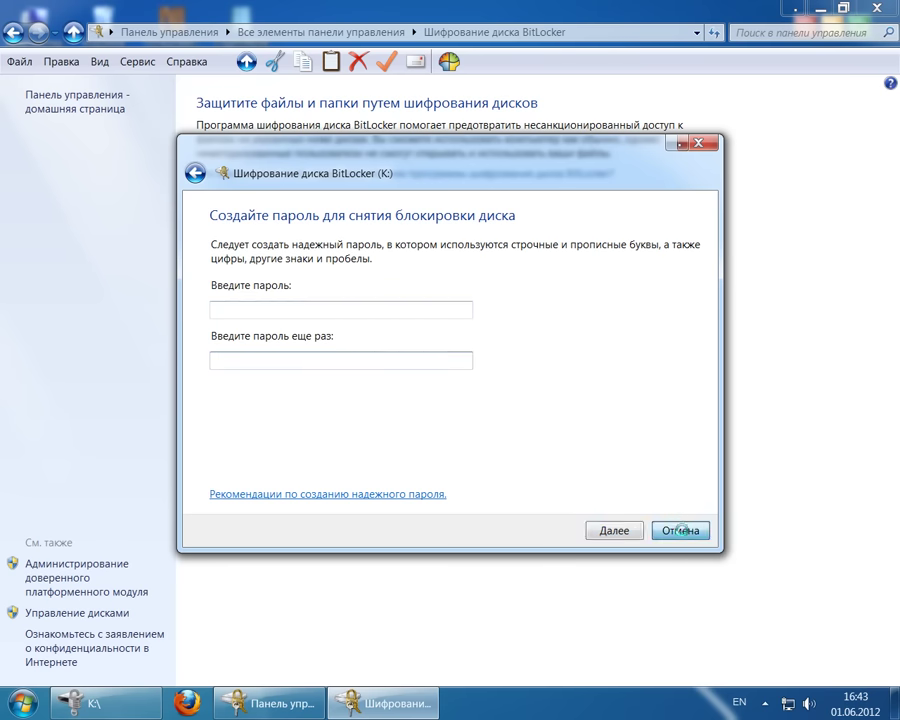
Reopen BitLocker management for FLESKA (K:), try to remove the drive's password, and close the management dialog
left_click(512, 462)
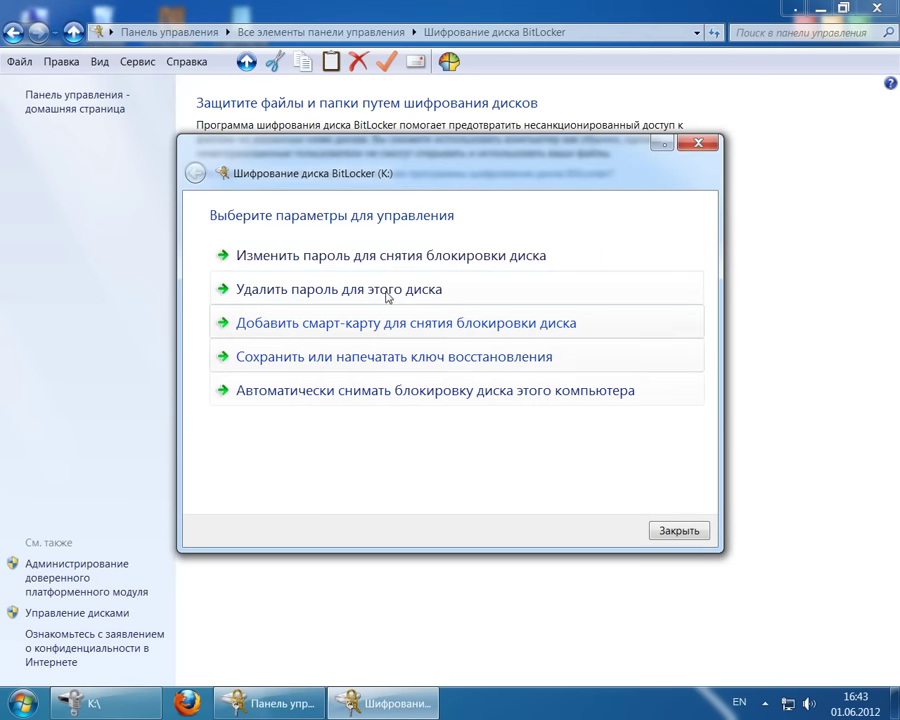
left_click(386, 290)
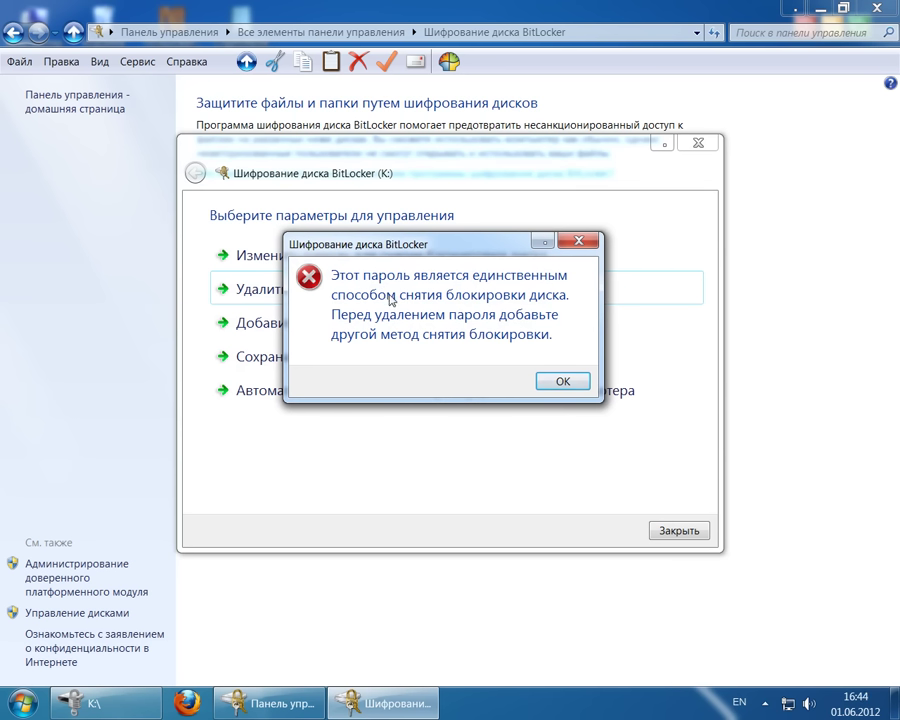
left_click(561, 383)
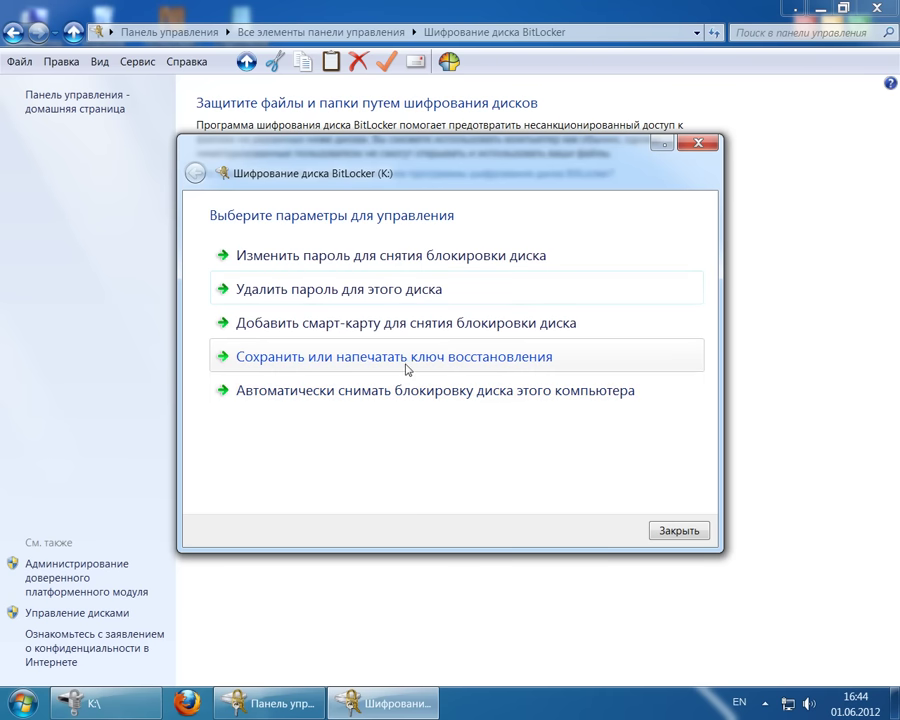
left_click(666, 530)
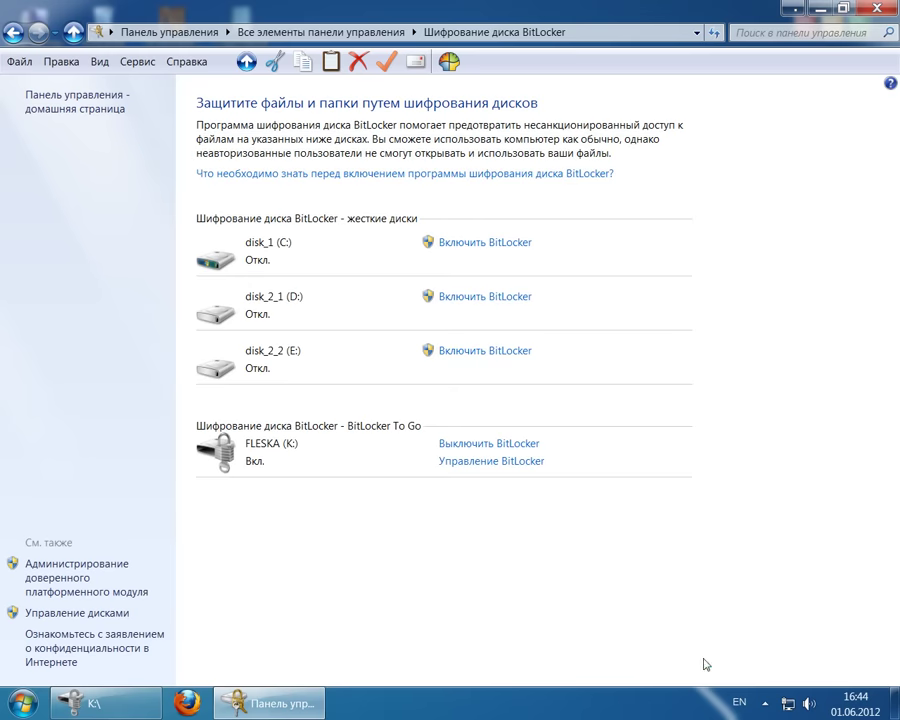
Safely eject the USB Mass Storage Device that holds FLESKA (K:)
left_click(766, 703)
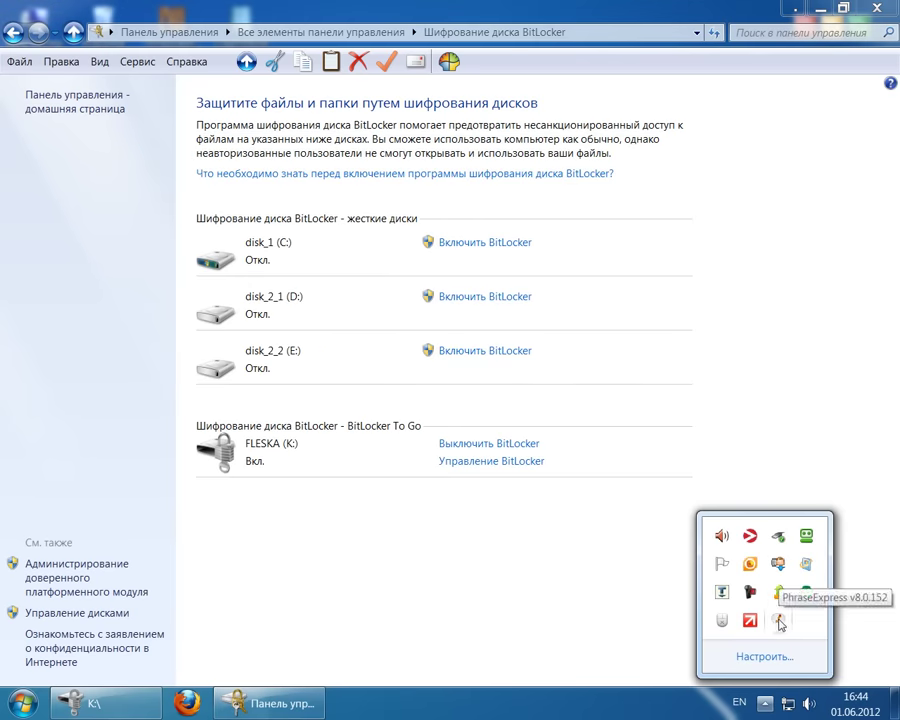
left_click(780, 538)
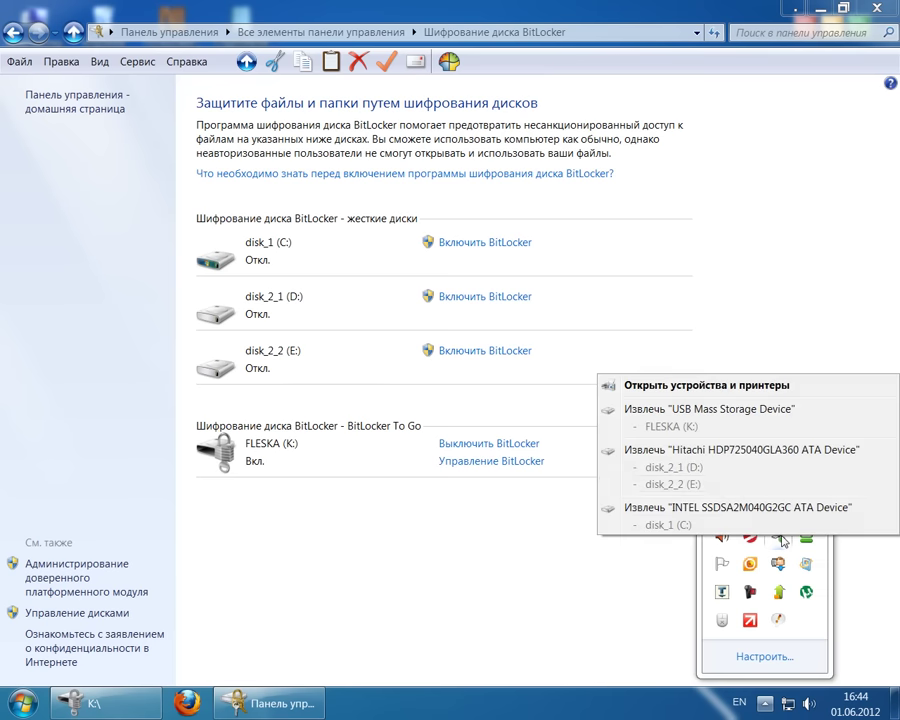
left_click(708, 410)
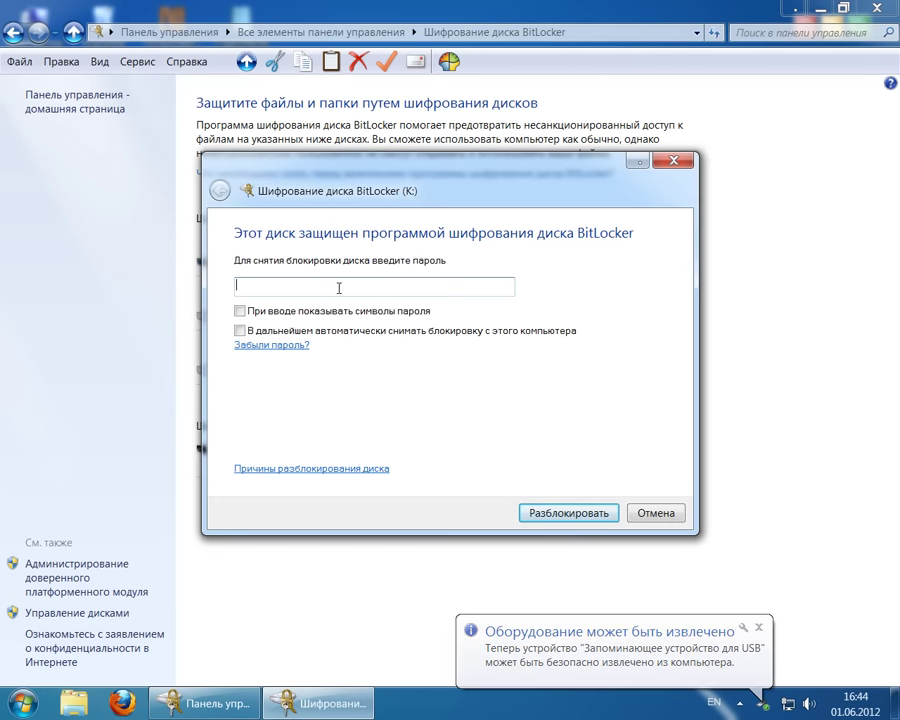
Try to unlock drive K: with a password, and continue through the forgotten-password option to the recovery key entry
type("••••••••••")
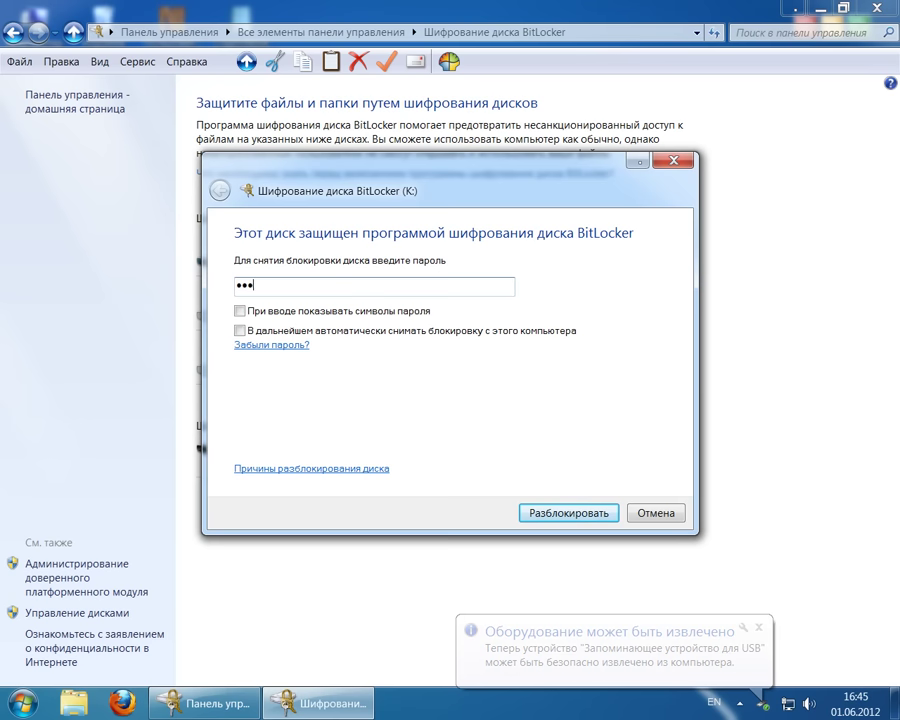
left_click(538, 513)
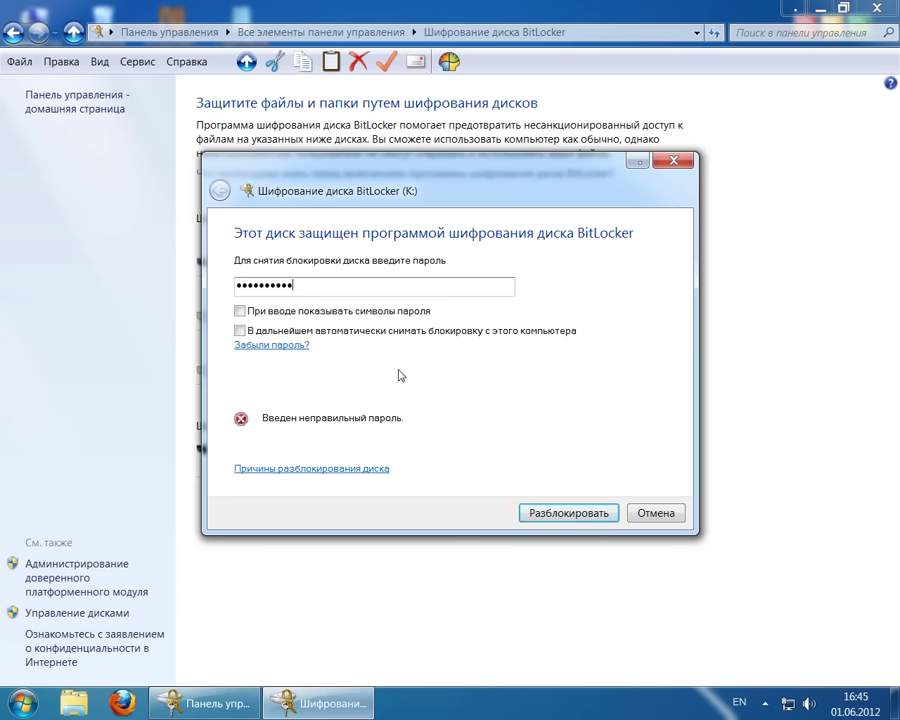
left_click(268, 349)
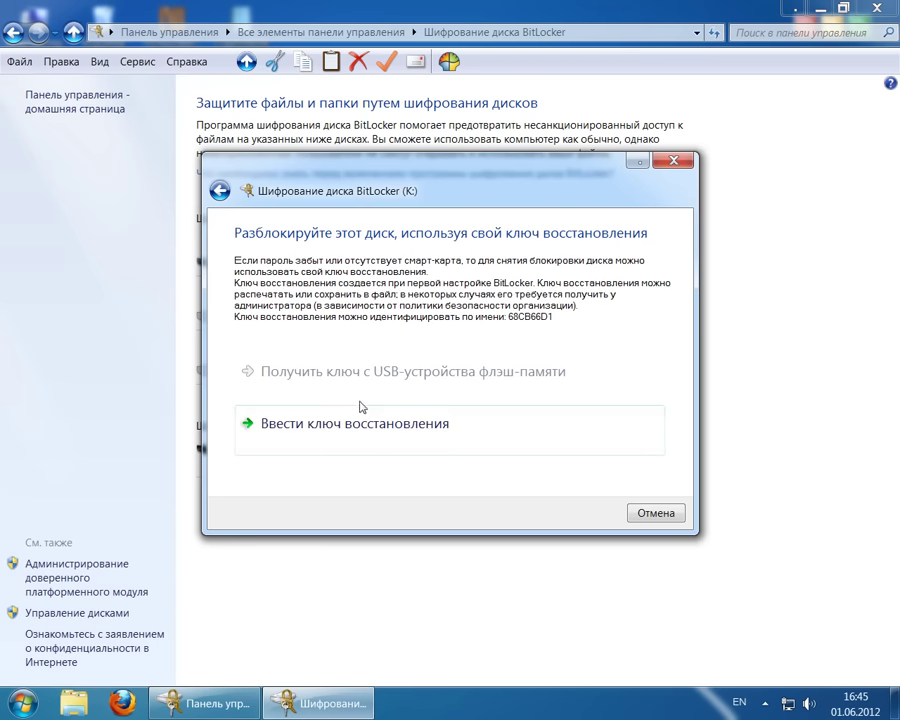
left_click(327, 430)
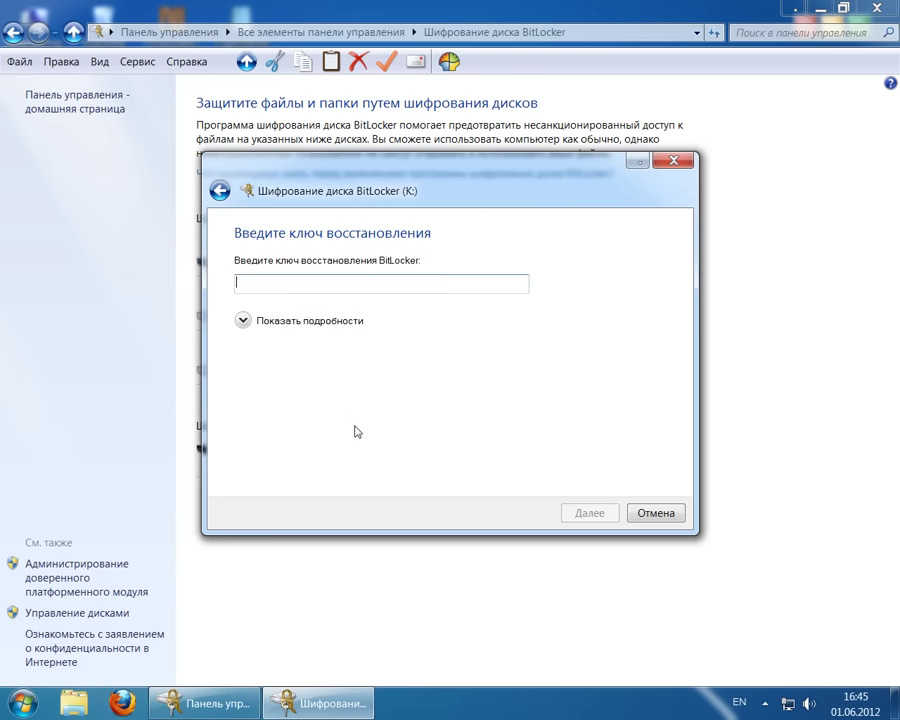
Find the BitLocker recovery key text file in D:\Рабочая папка and open it in a maximized Notepad window
left_click(74, 703)
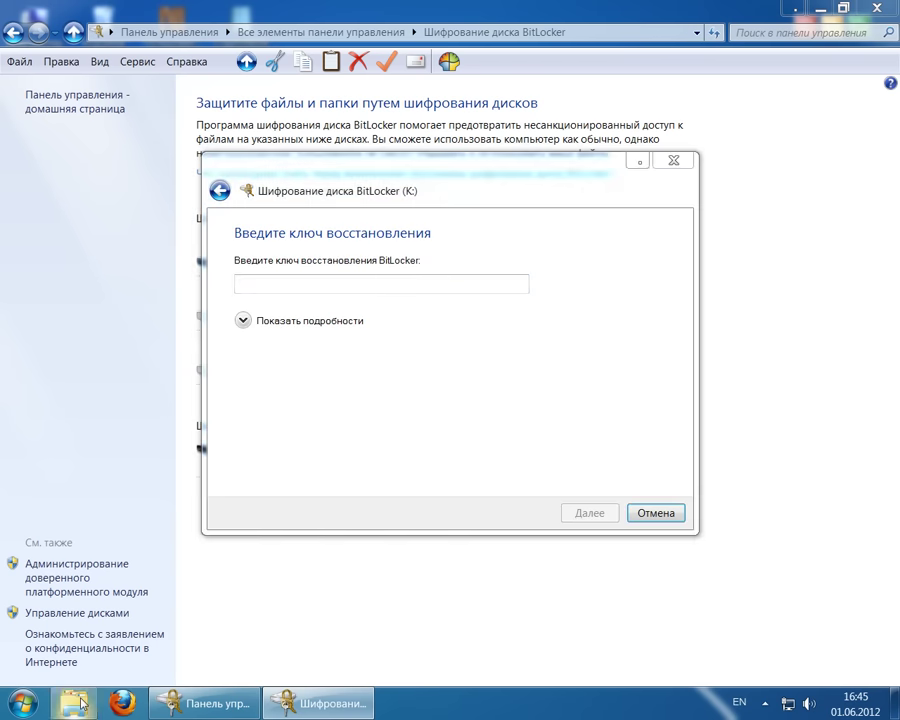
double_click(471, 19)
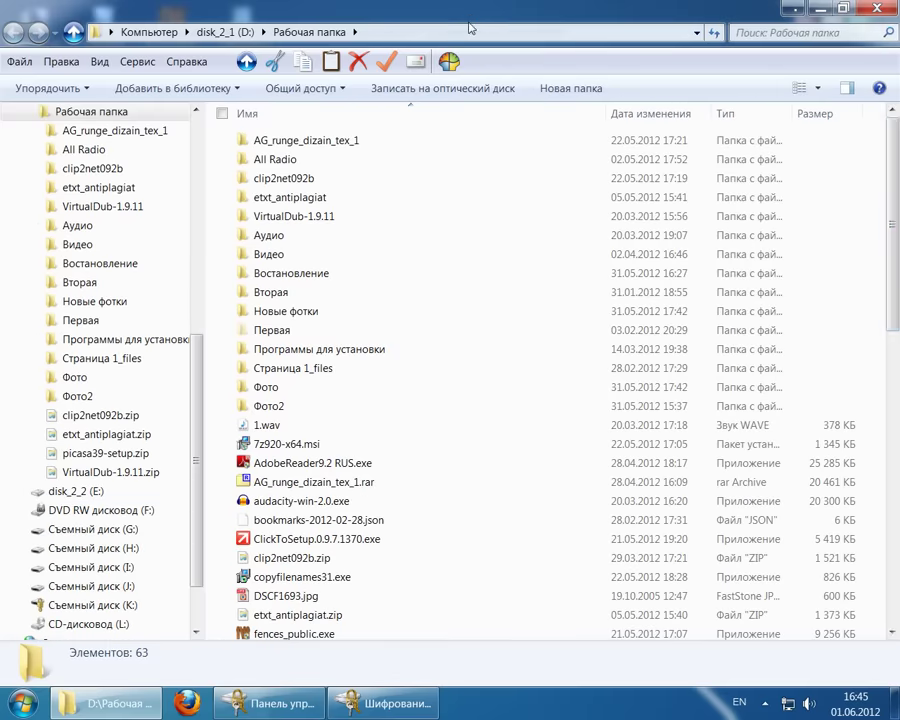
scroll(830, 200, "down", 5)
scroll(895, 345, "down", 6)
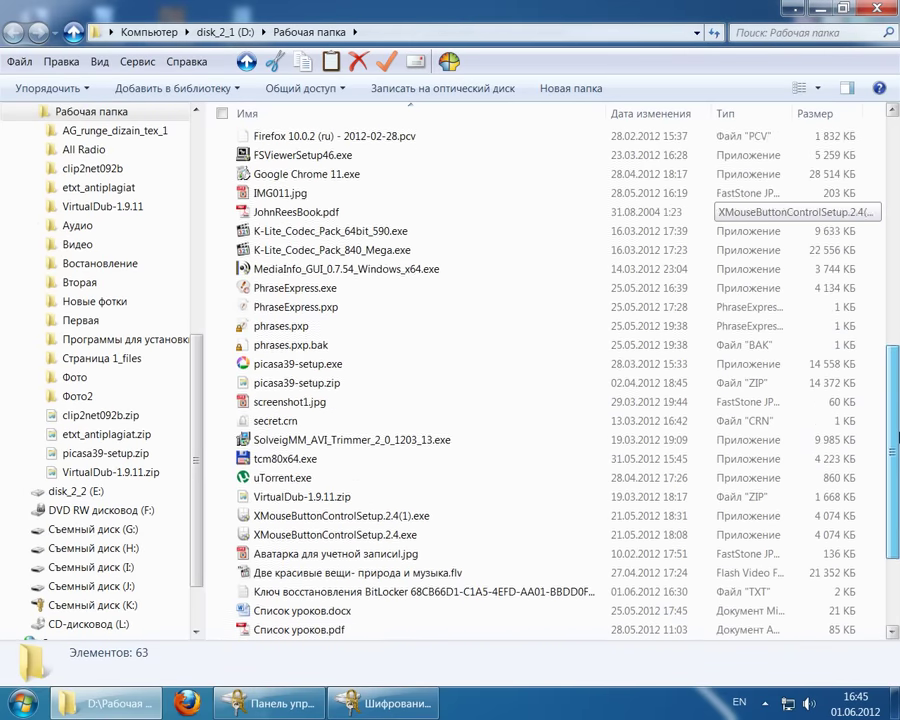
scroll(893, 457, "down", 1)
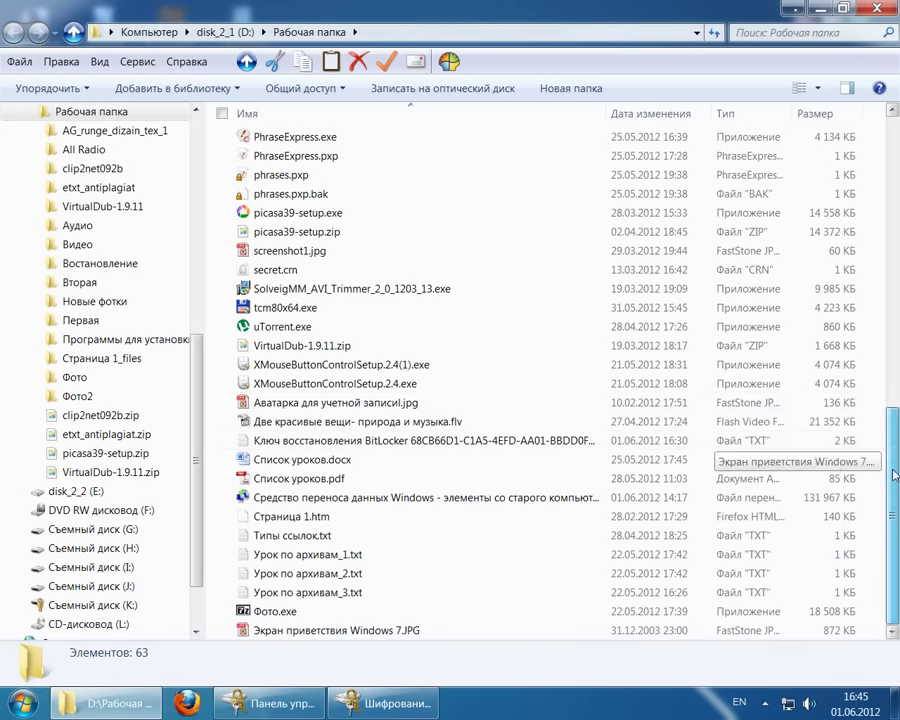
left_click(322, 441)
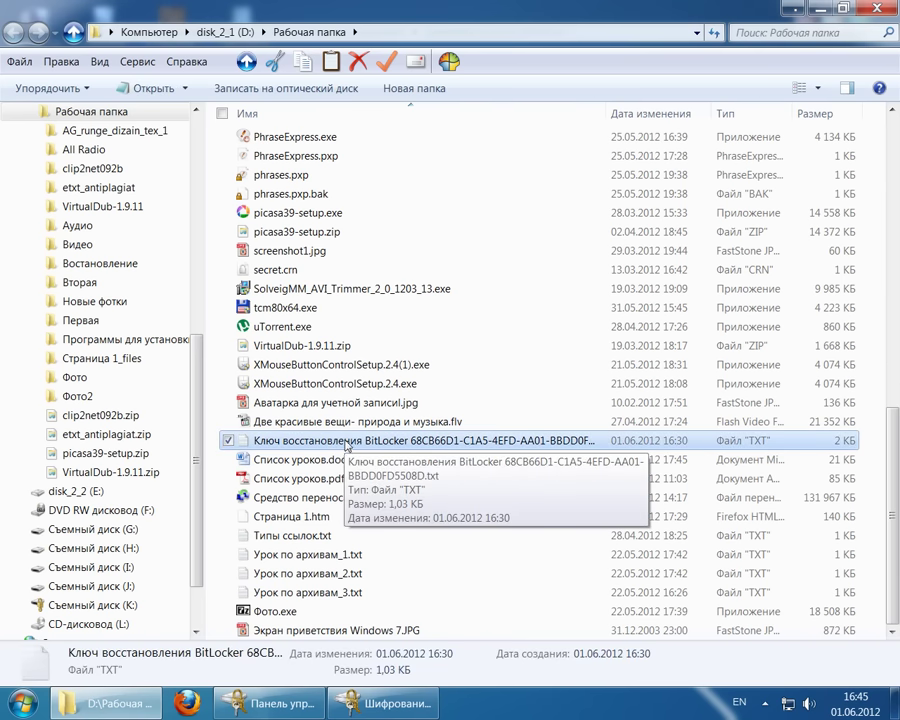
double_click(325, 447)
double_click(409, 189)
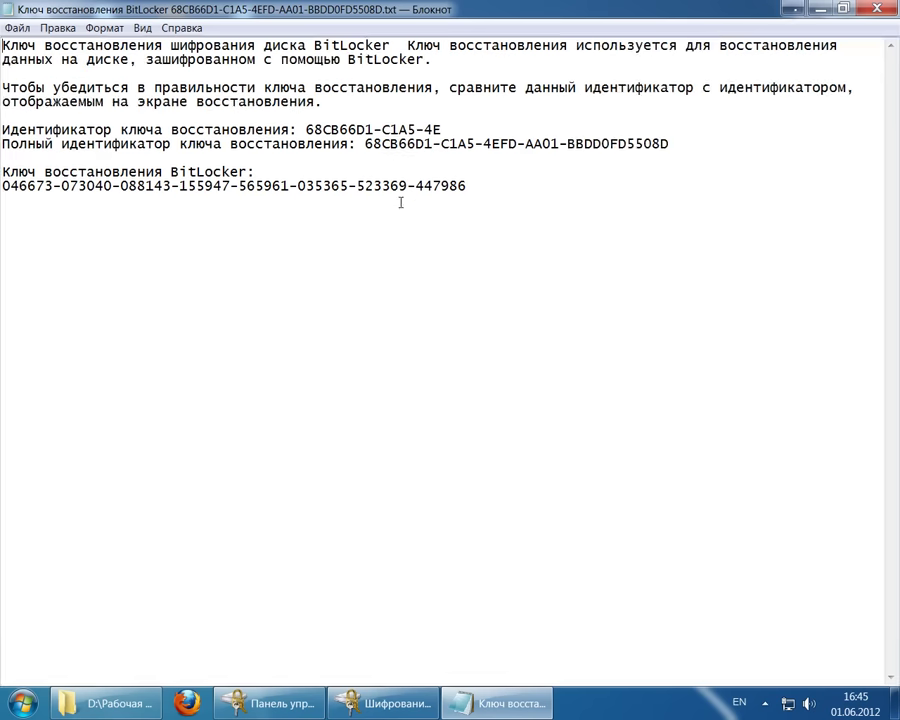
Select the entire BitLocker recovery key in the text file and copy it
left_click(441, 187)
left_click_drag(476, 187, 291, 187)
left_click(292, 187)
left_click_drag(3, 186, 468, 188)
right_click(216, 183)
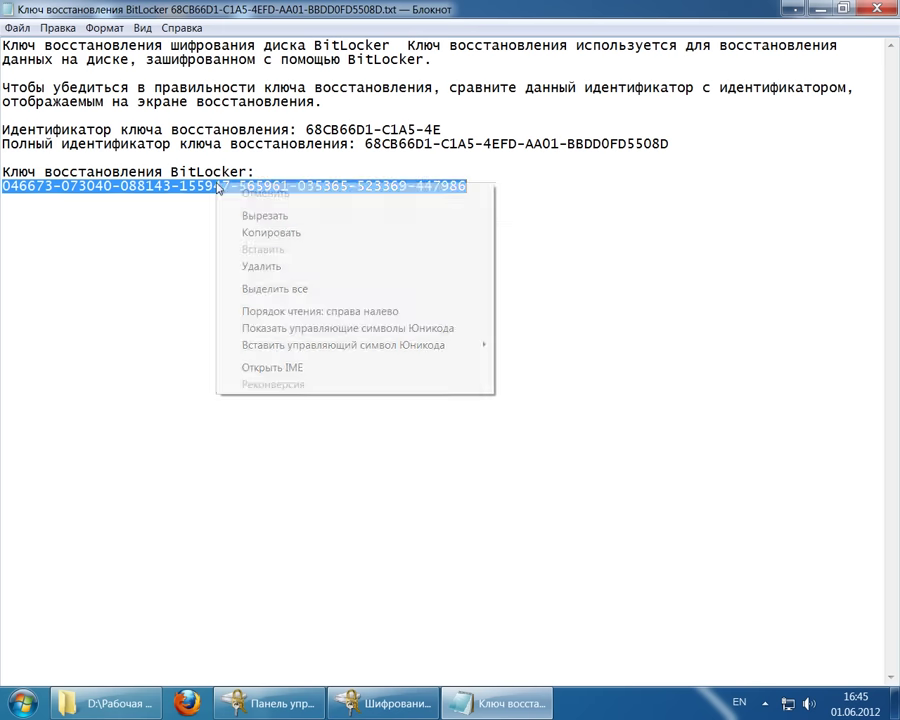
left_click(252, 232)
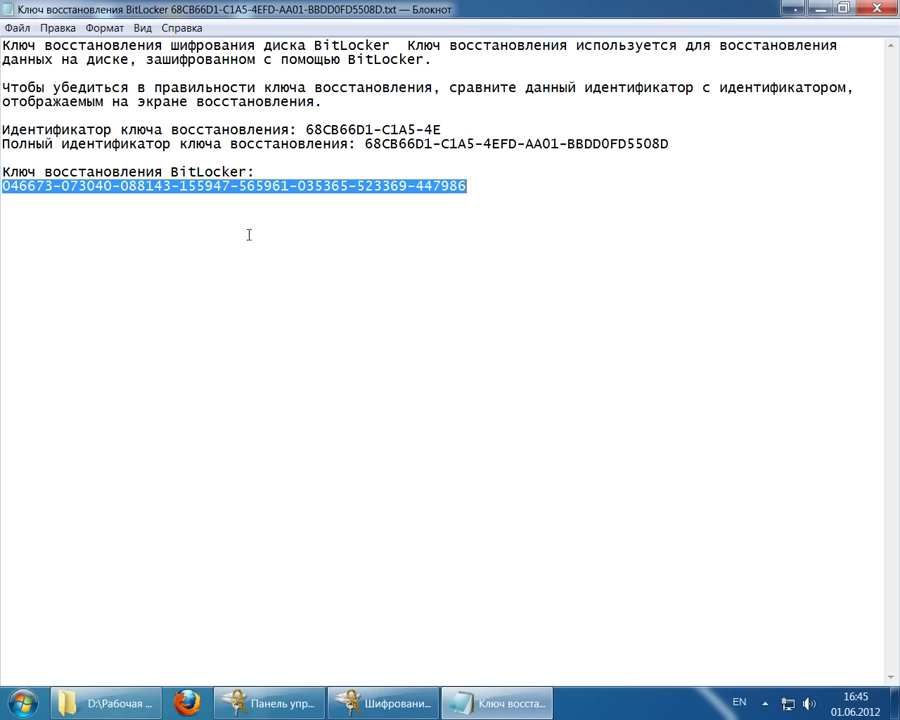
Paste the recovery key into the BitLocker unlock dialog for K:, unlock the drive and finish the dialog
left_click(383, 703)
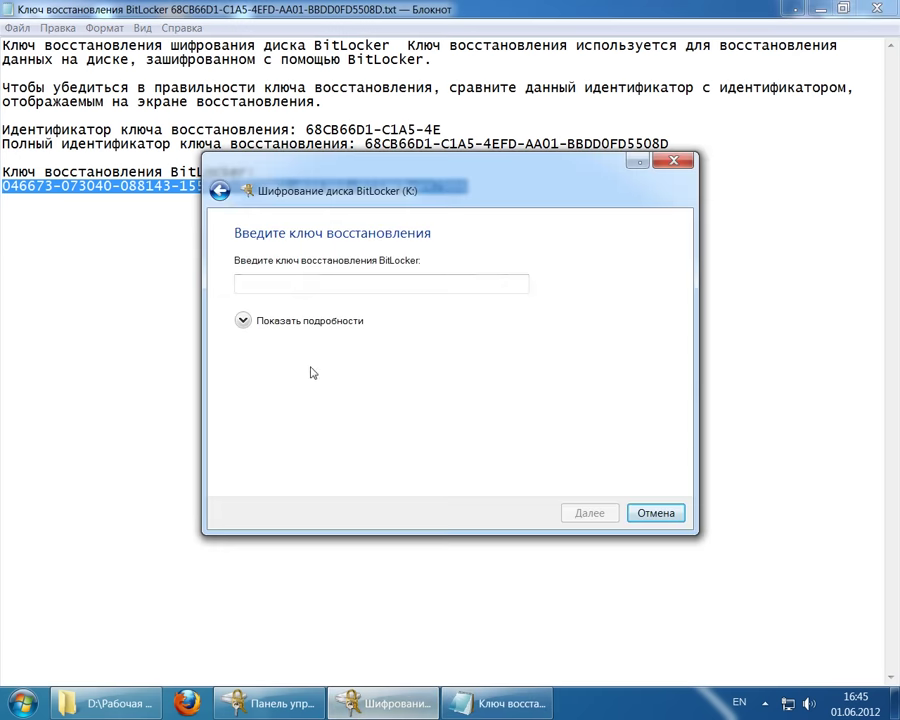
right_click(303, 284)
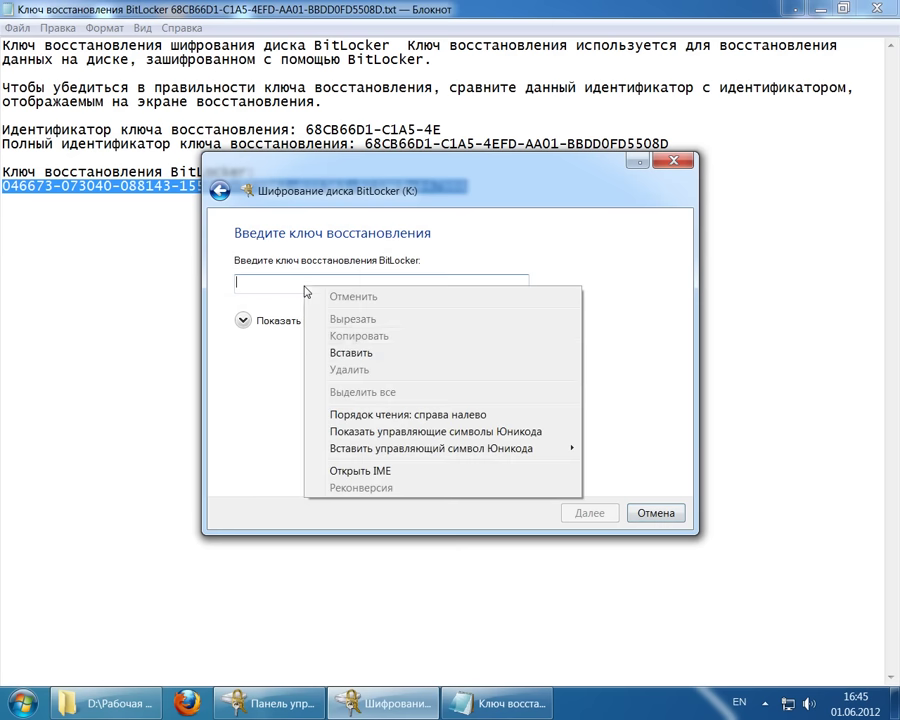
left_click(345, 352)
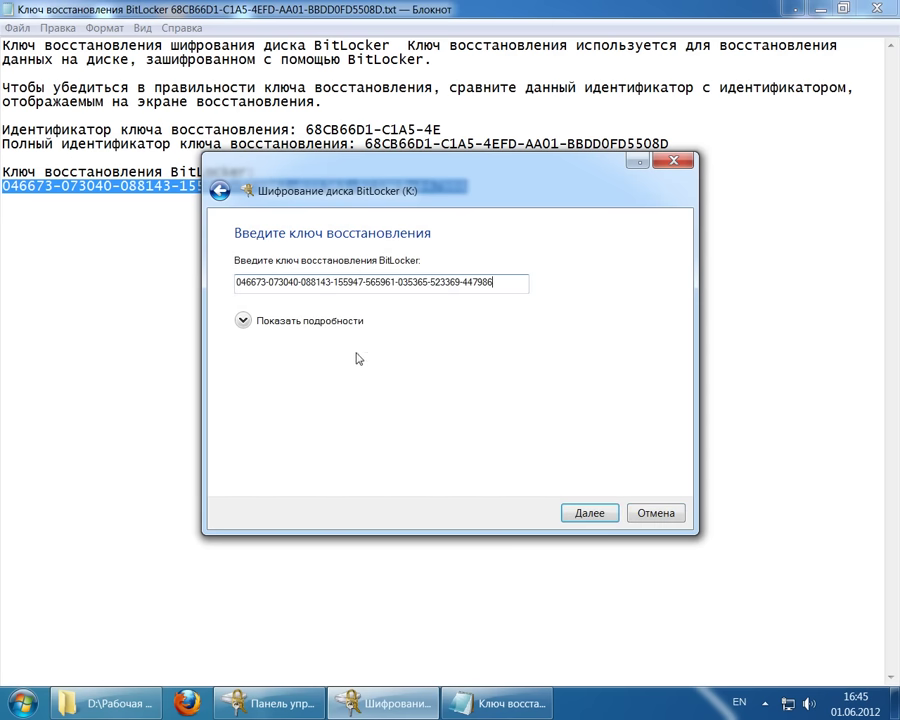
left_click(595, 516)
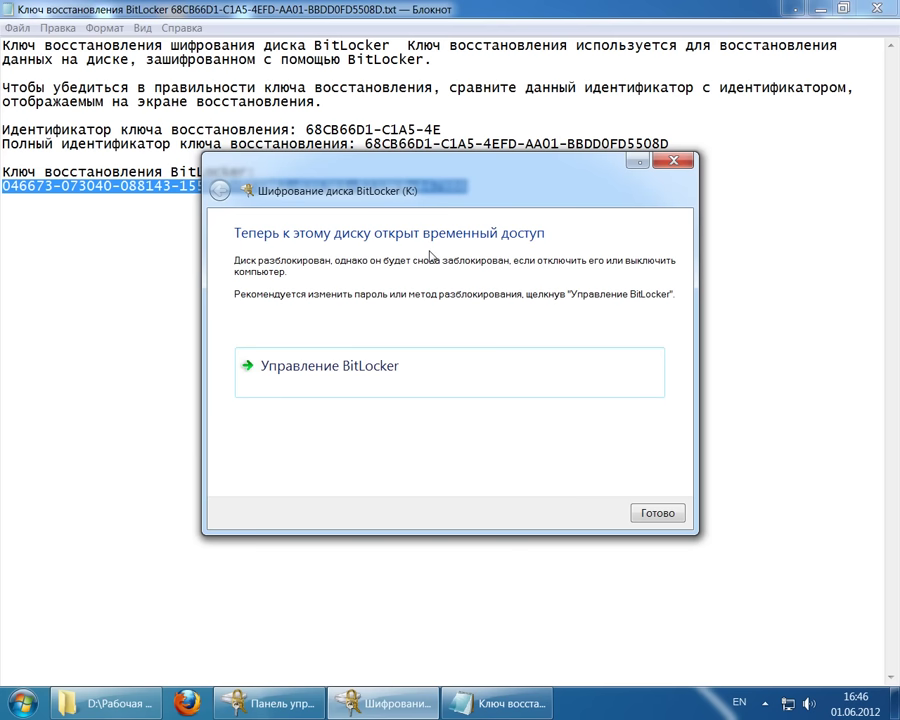
left_click(655, 513)
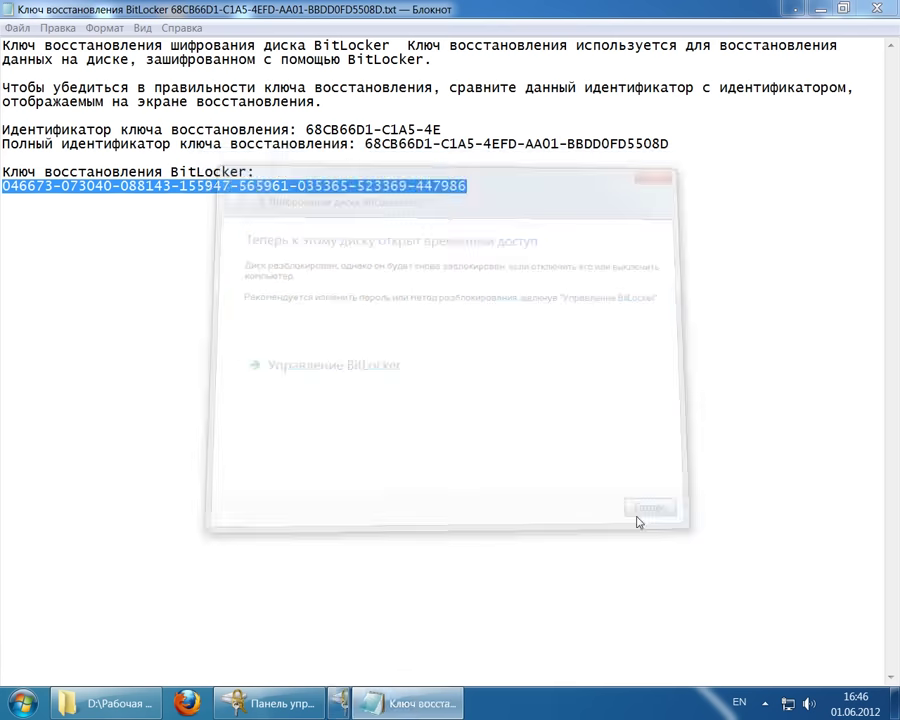
View the contents of FLESKA (K:) in a maximized window, and close the recovery key text file to return to the BitLocker page
double_click(358, 80)
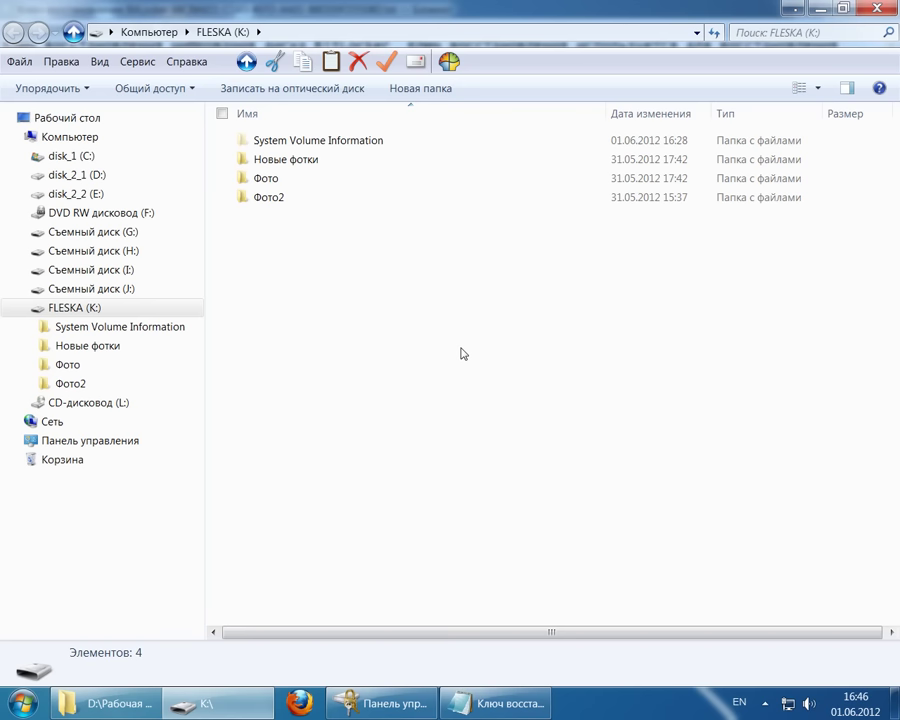
left_click(385, 703)
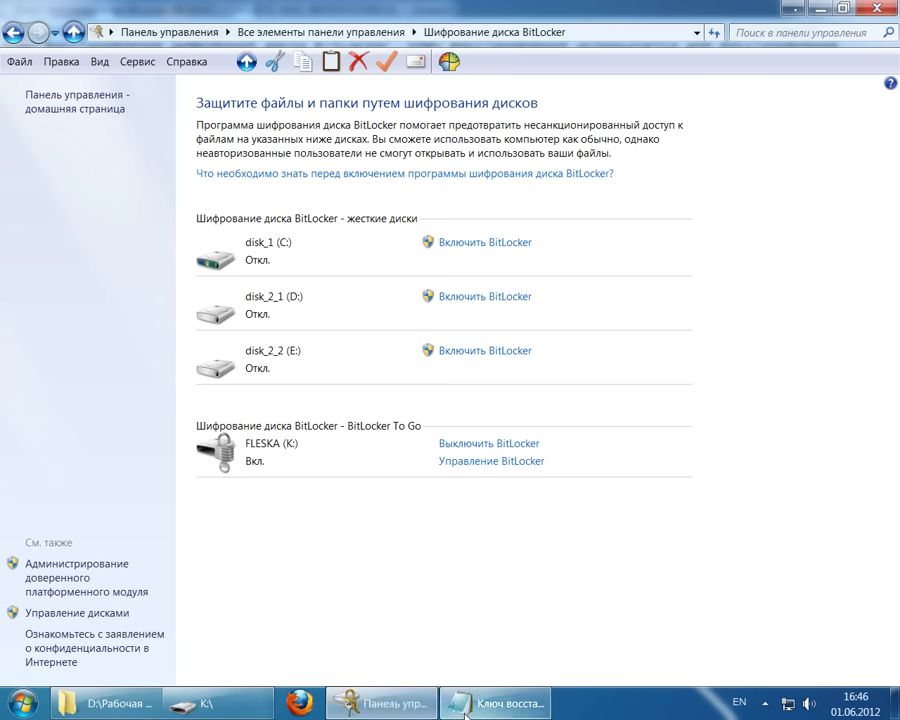
left_click(502, 705)
left_click(880, 8)
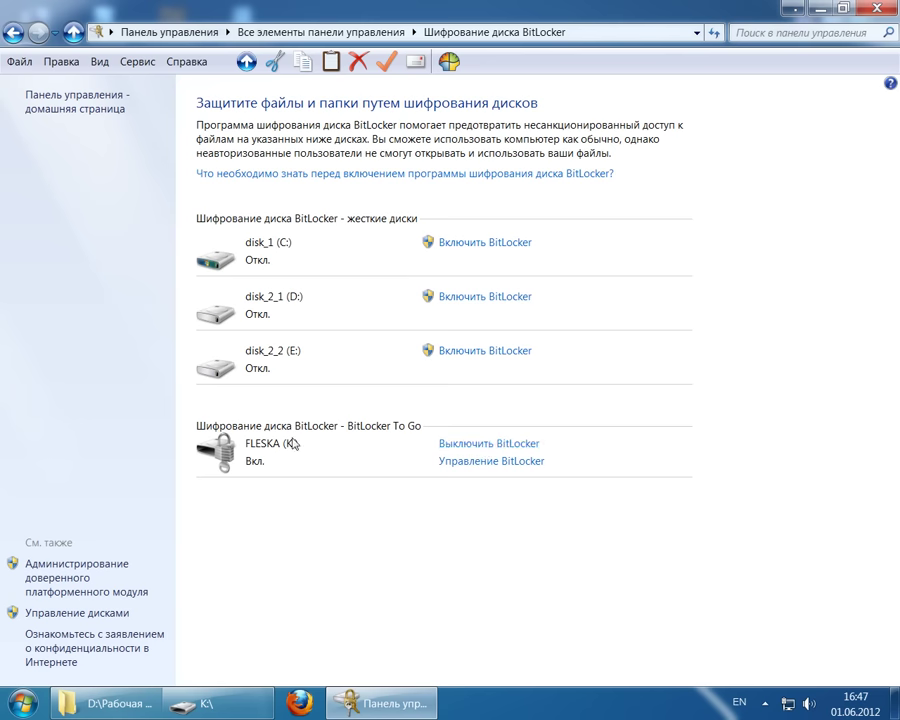
View the confirmation for turning off BitLocker on FLESKA (K:), and cancel the decryption
left_click(470, 444)
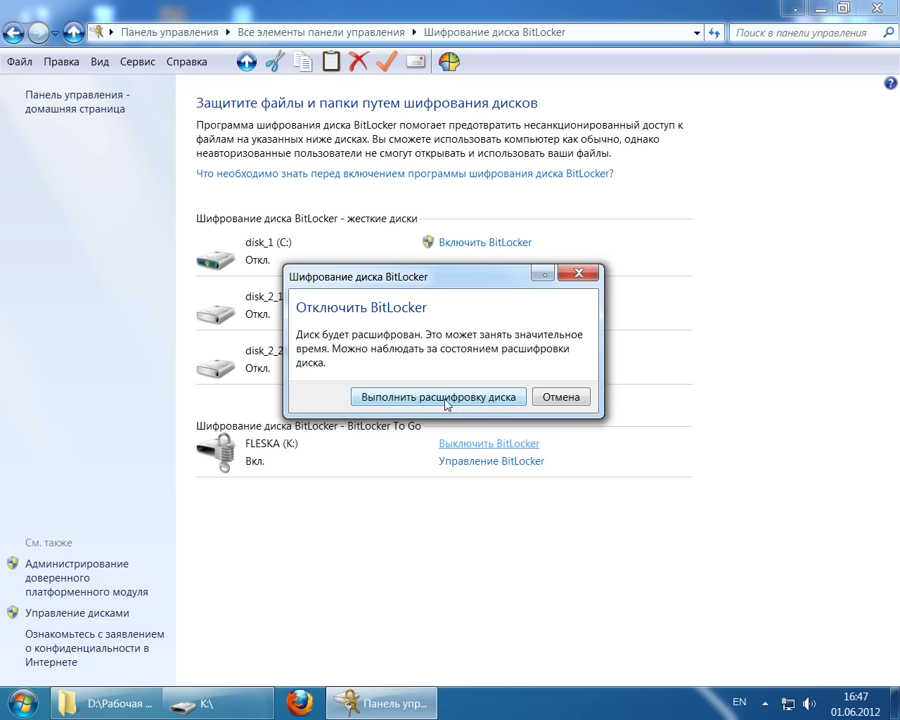
left_click(561, 398)
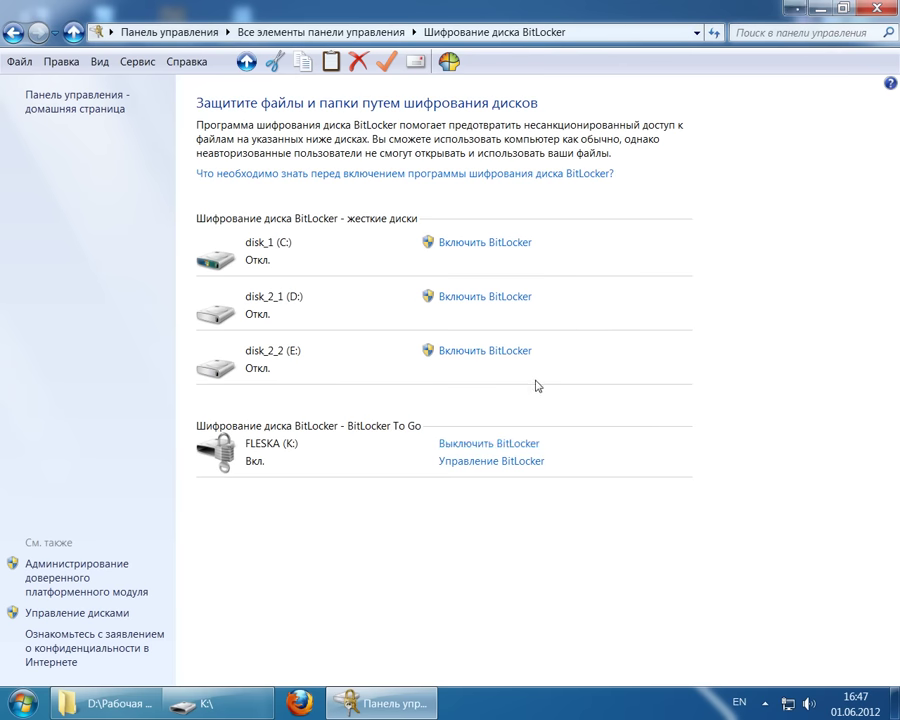